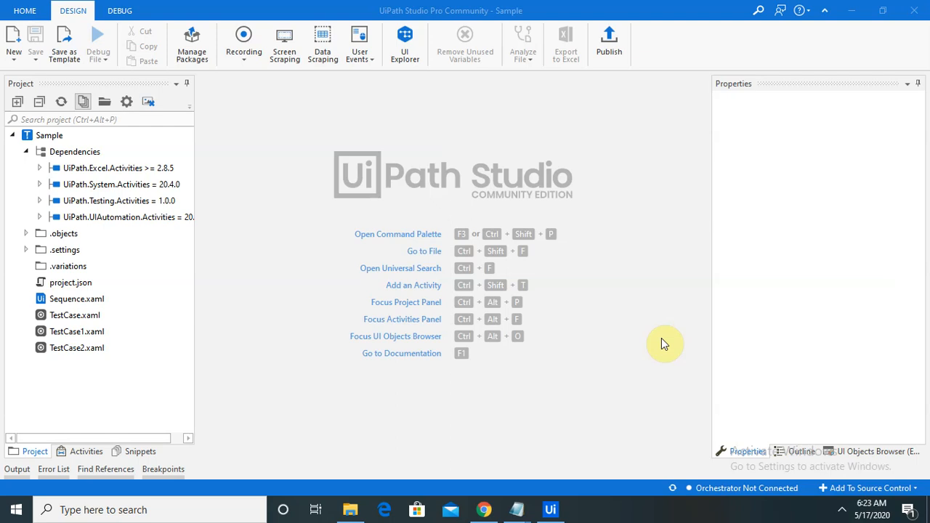
{"action": "left_click", "coordinate": [28, 10]}
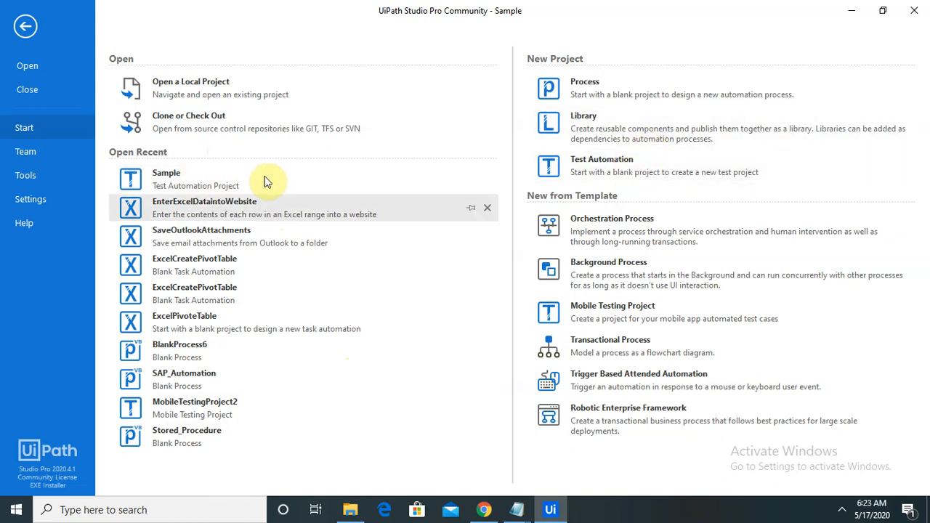
{"action": "left_click", "coordinate": [29, 22]}
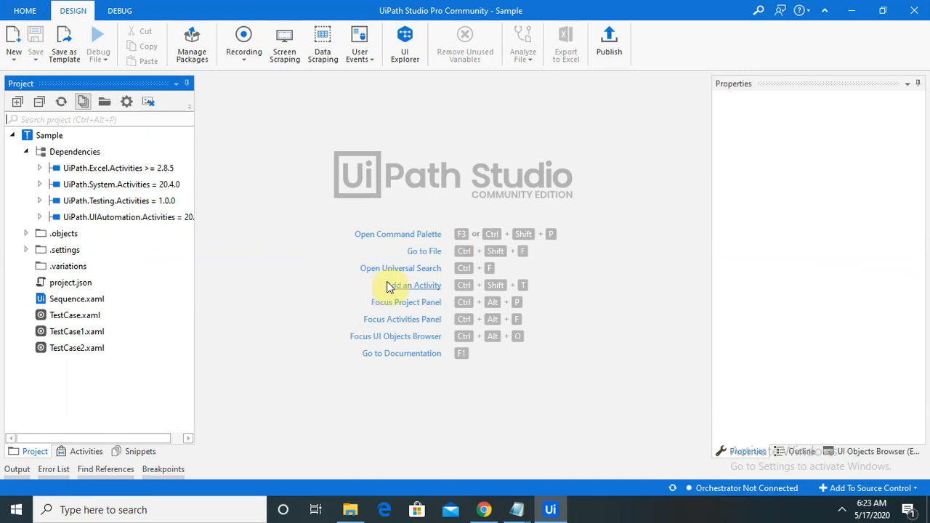
Find TestCase.xaml among the project files and open it in the designer
{"action": "left_click", "coordinate": [428, 254]}
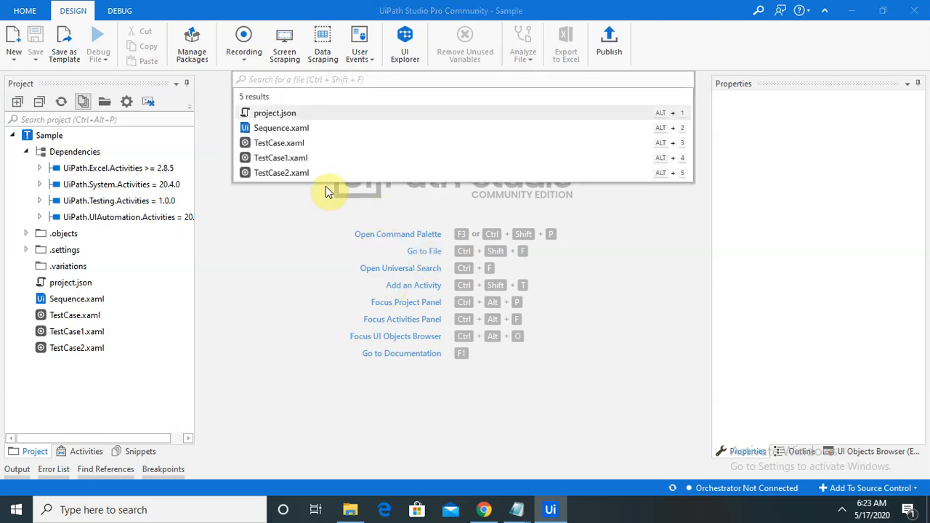
{"action": "left_click", "coordinate": [303, 145]}
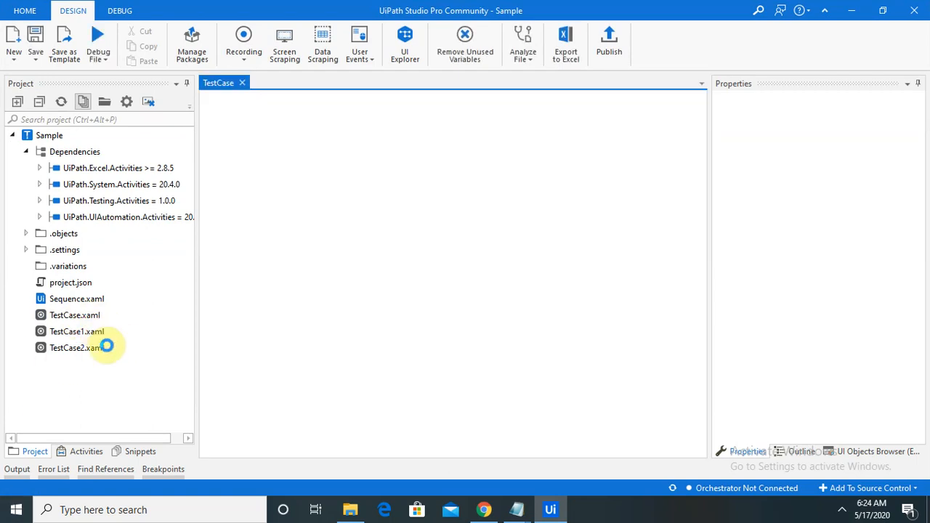
{"action": "left_click_drag", "start_coordinate": [106, 345], "coordinate": [556, 243]}
Delete the Verify Control Attribute, Verify Expression and Verify Expression with Operator activities from the TestCase sequence
{"action": "left_click", "coordinate": [559, 244]}
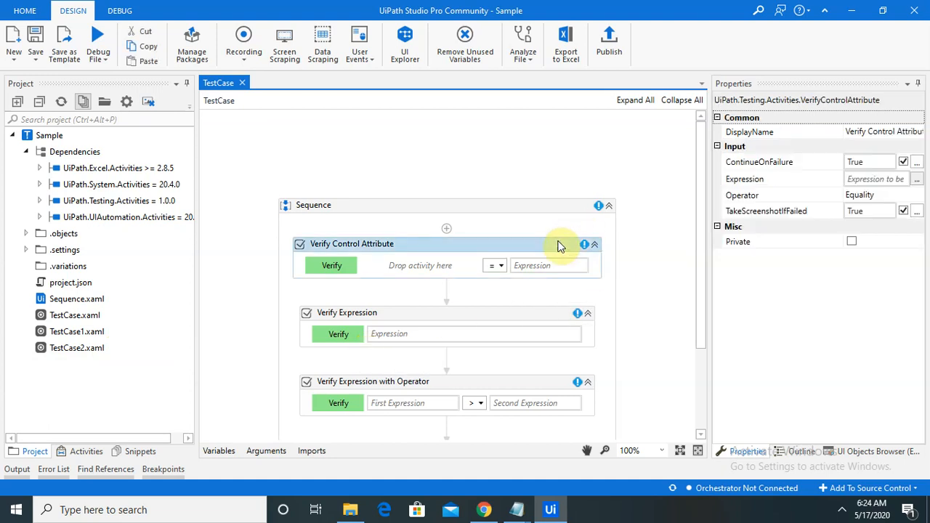
{"action": "key", "text": "Delete"}
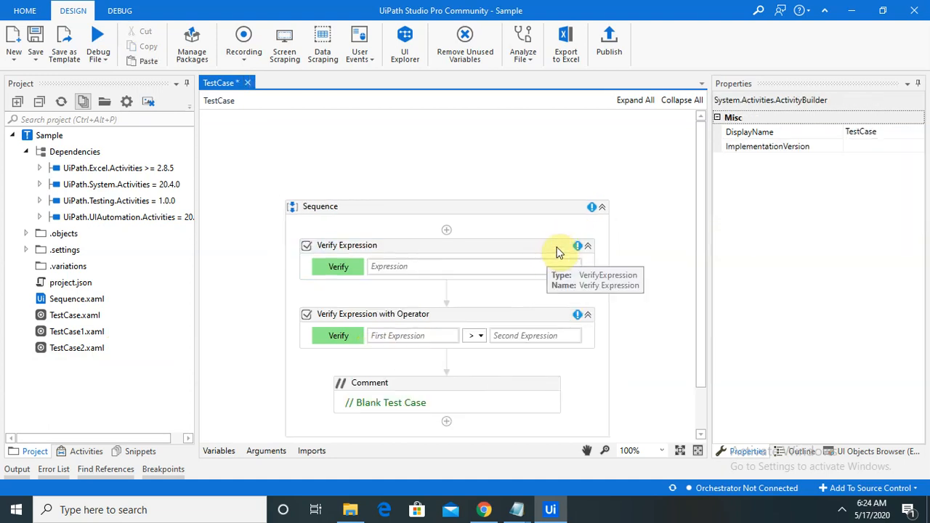
{"action": "left_click", "coordinate": [556, 247]}
{"action": "key", "text": "Delete"}
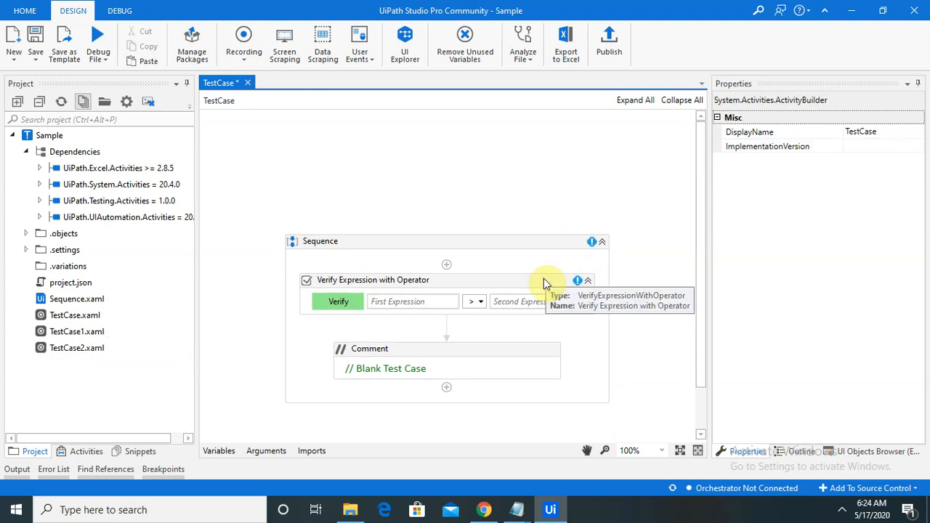
{"action": "left_click", "coordinate": [543, 280]}
{"action": "key", "text": "Delete"}
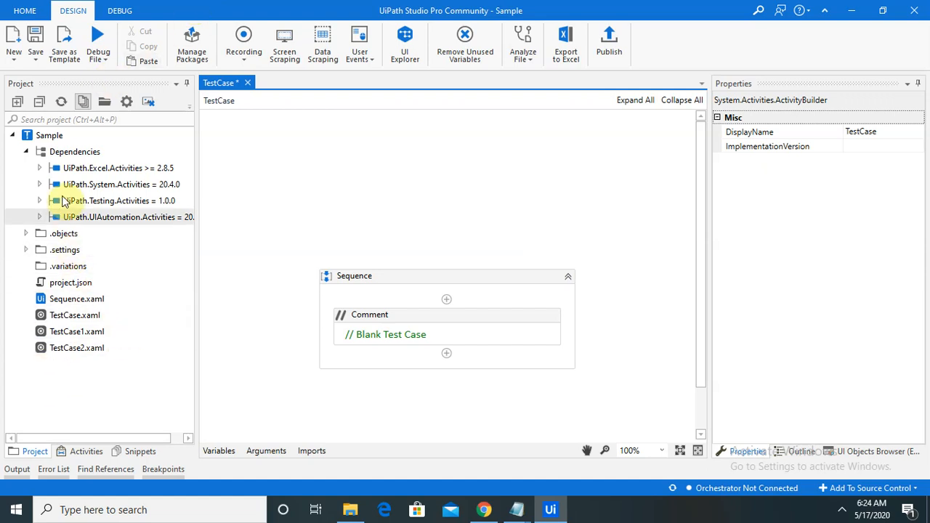
Create a new test case named Video_Calling in the Sample project
{"action": "left_click", "coordinate": [43, 135]}
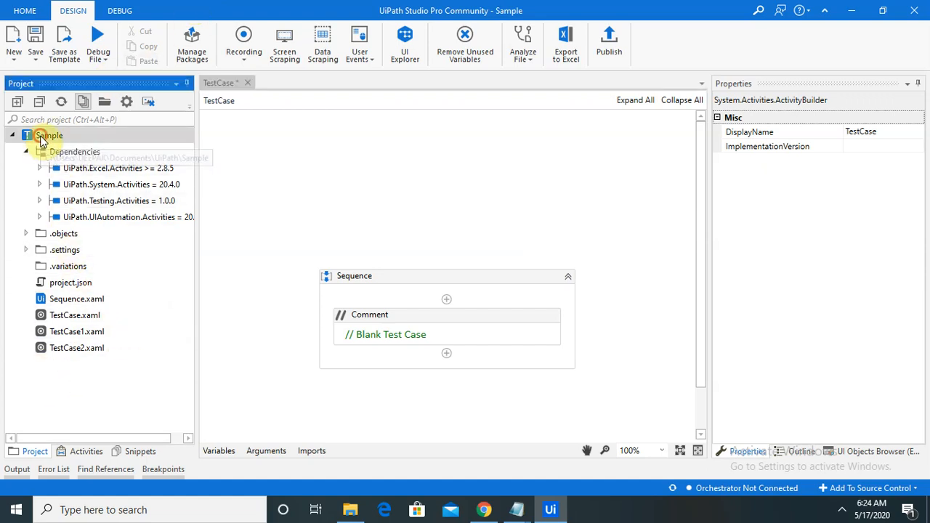
{"action": "left_click", "coordinate": [77, 316]}
{"action": "right_click", "coordinate": [78, 317]}
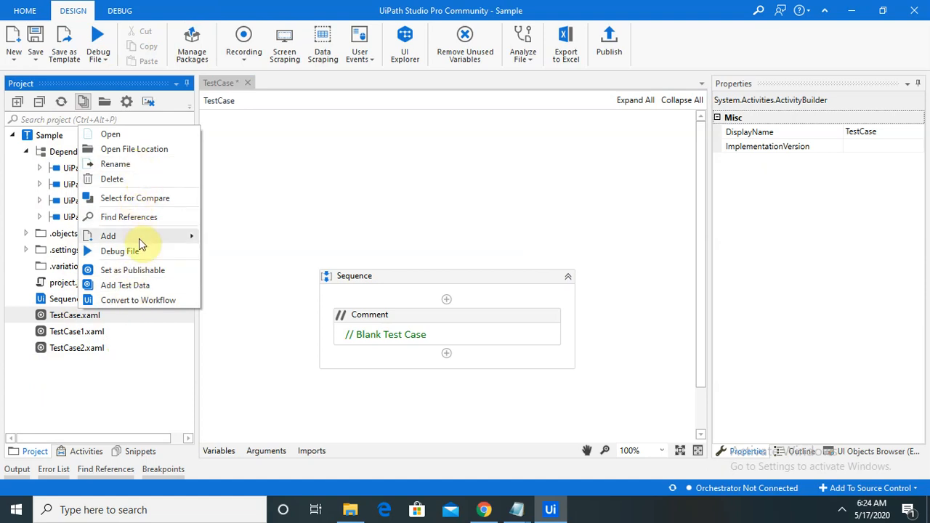
{"action": "mouse_move", "coordinate": [141, 238]}
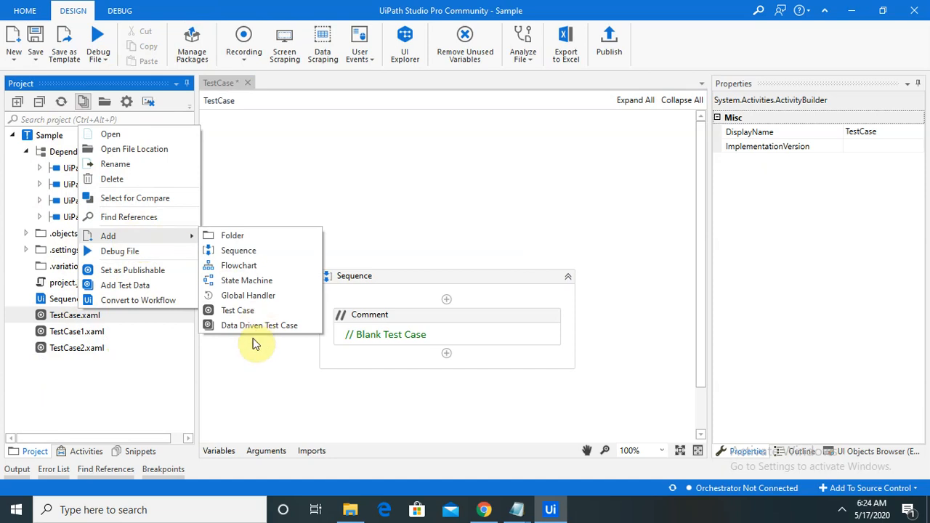
{"action": "key", "text": "Escape"}
{"action": "left_click", "coordinate": [302, 288]}
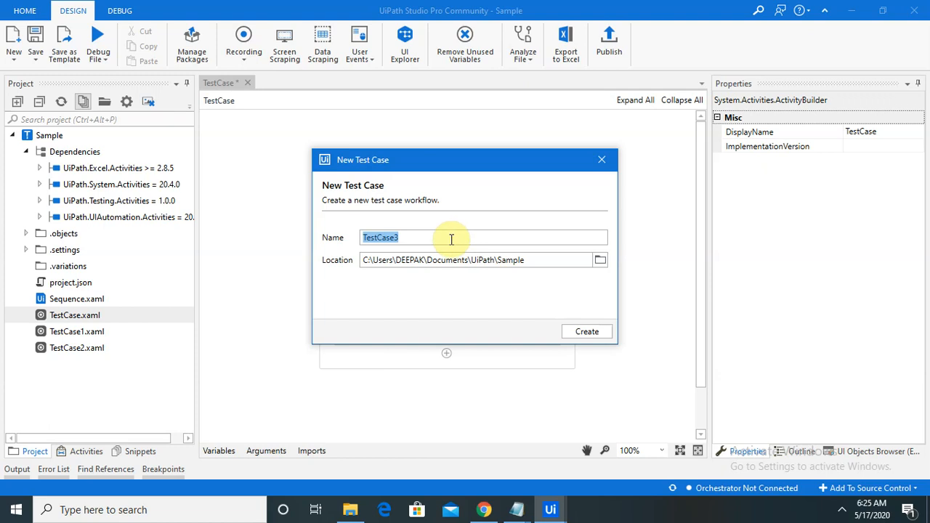
{"action": "type", "text": "Vido"}
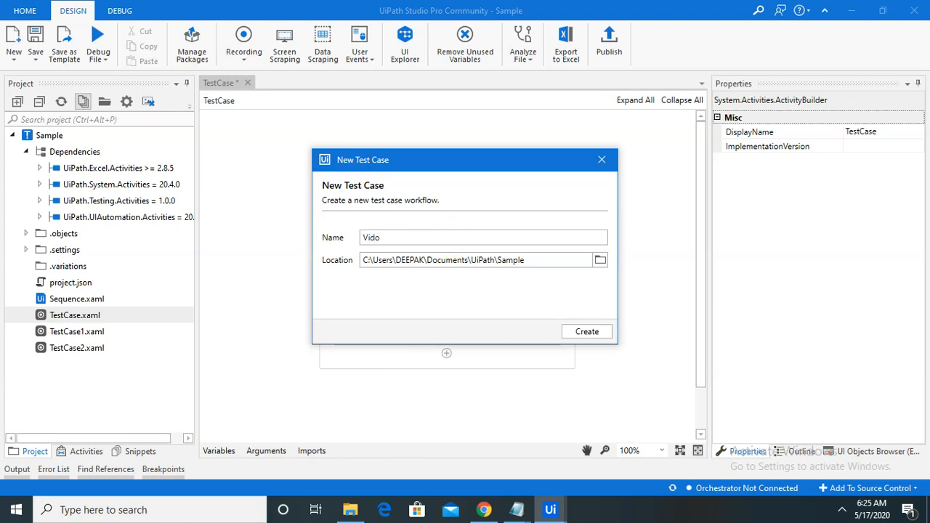
{"action": "key", "text": "BackSpace"}
{"action": "key", "text": "BackSpace"}
{"action": "type", "text": "deo_Calling"}
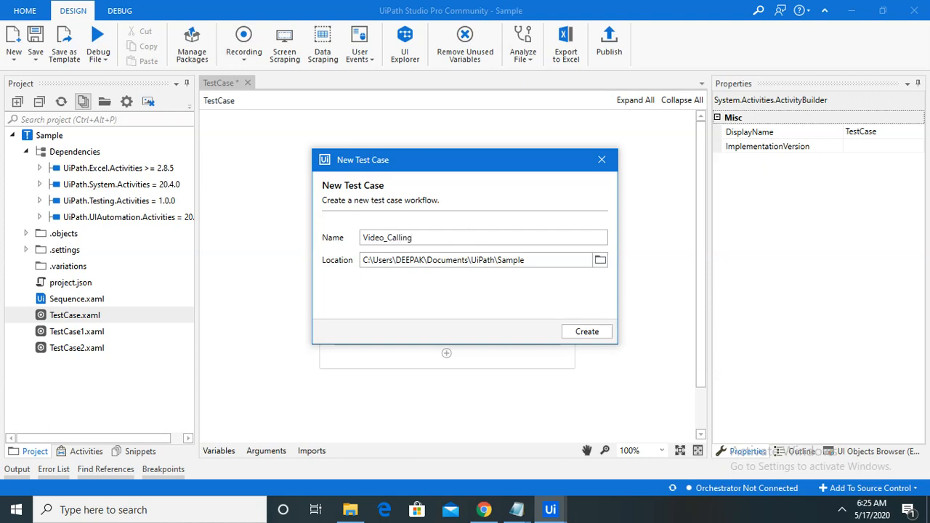
{"action": "left_click", "coordinate": [587, 332]}
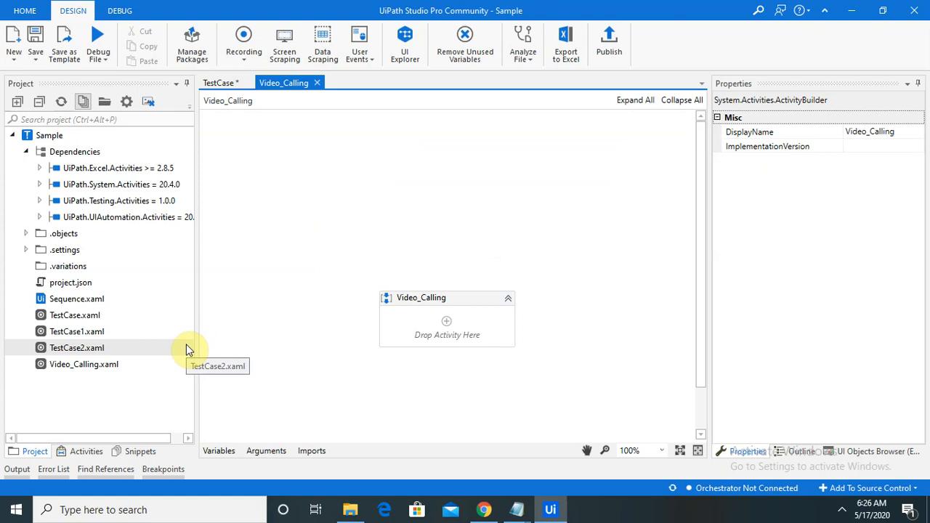
Examine the Sample project's settings for General, Test Manager Configuration, Workflow Analyzer and OCR, and leave without saving
{"action": "left_click", "coordinate": [119, 369]}
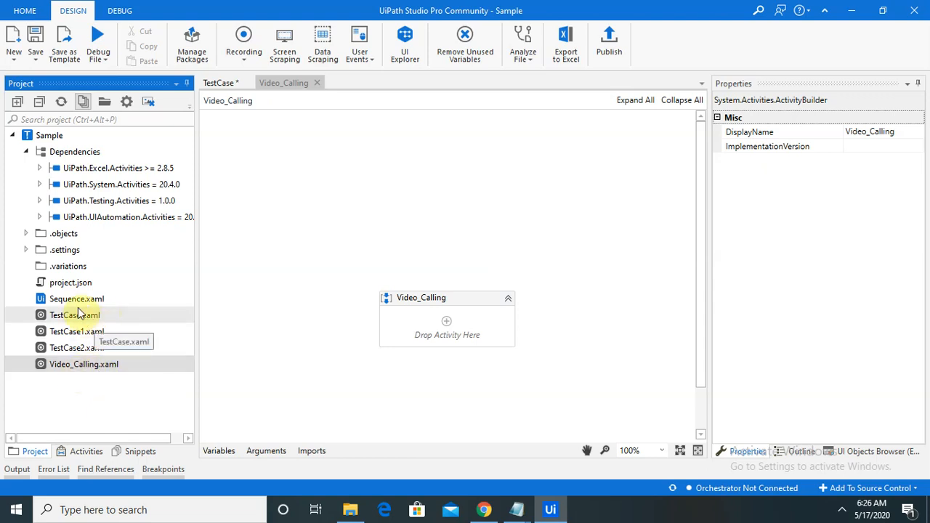
{"action": "left_click", "coordinate": [59, 137]}
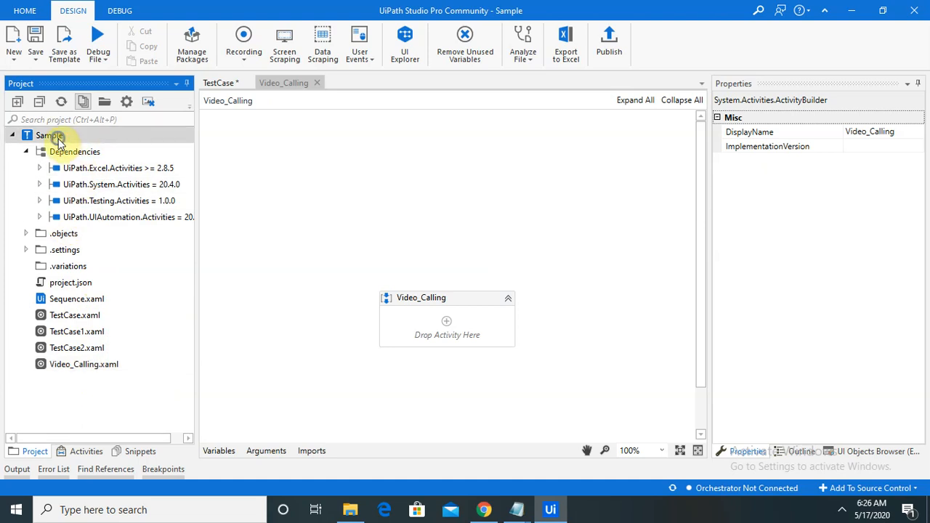
{"action": "right_click", "coordinate": [59, 140]}
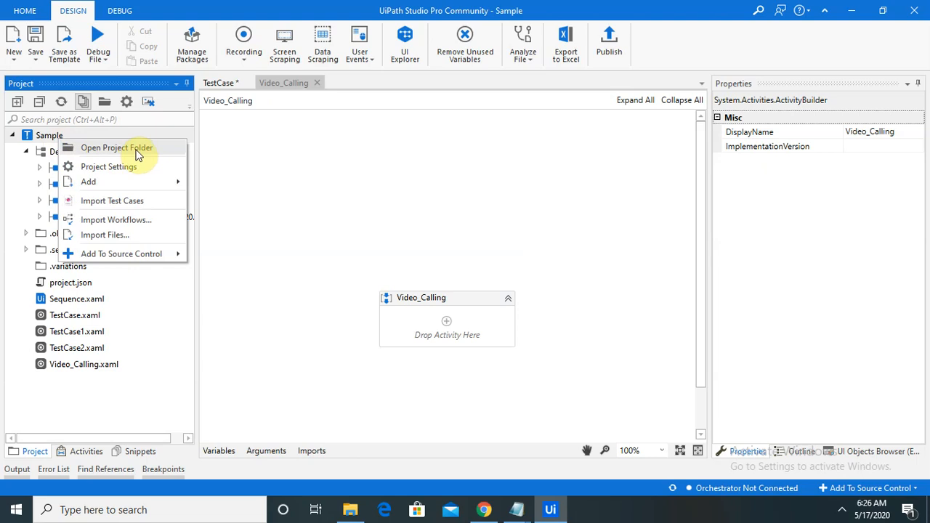
{"action": "left_click", "coordinate": [115, 168]}
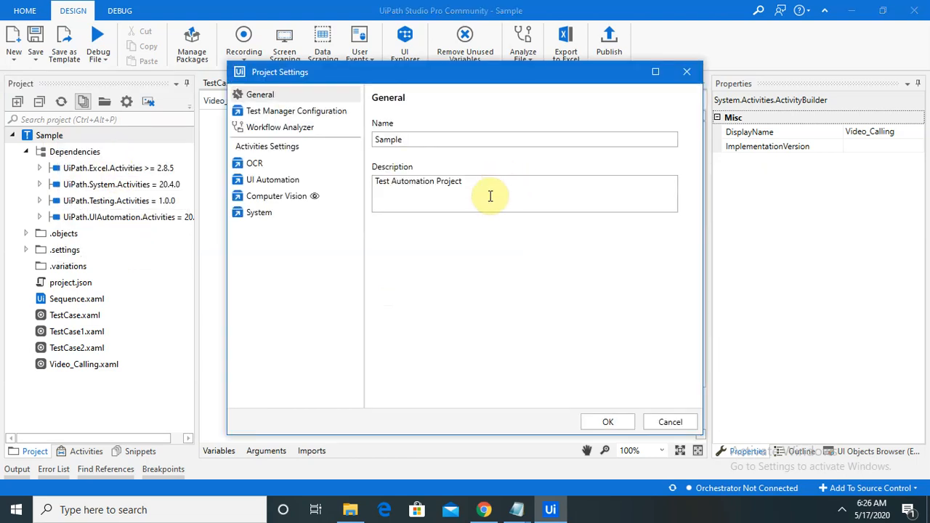
{"action": "left_click", "coordinate": [295, 116]}
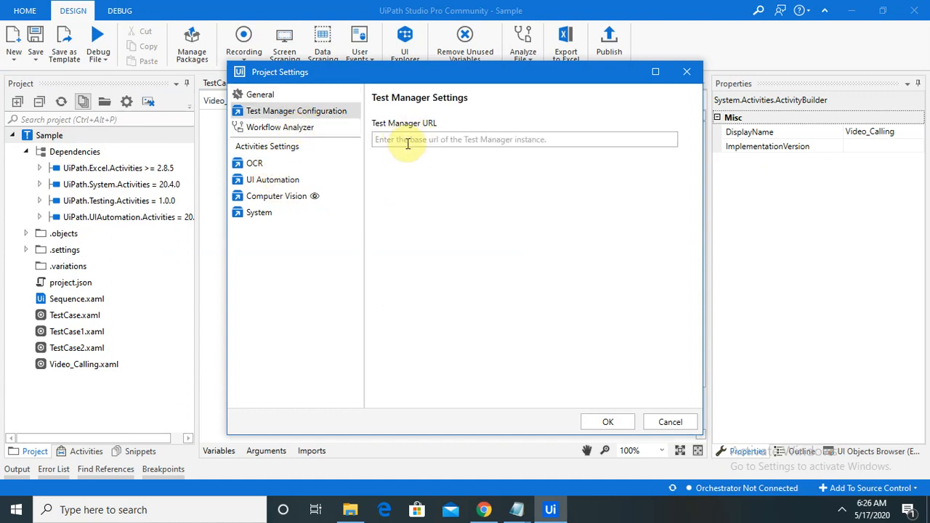
{"action": "left_click", "coordinate": [457, 143]}
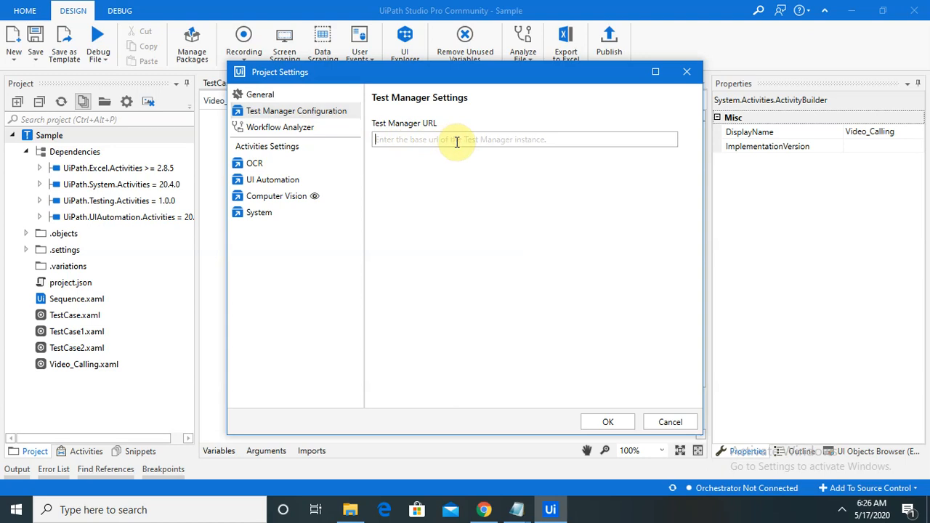
{"action": "left_click", "coordinate": [295, 132]}
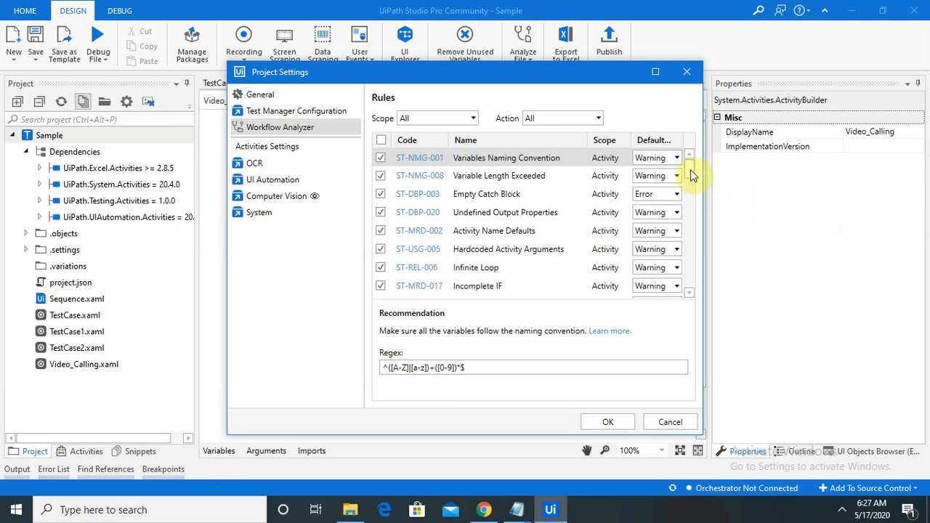
{"action": "mouse_move", "coordinate": [690, 169]}
{"action": "left_mouse_down"}
{"action": "mouse_move", "coordinate": [693, 283]}
{"action": "mouse_move", "coordinate": [690, 164]}
{"action": "left_mouse_up"}
{"action": "left_click", "coordinate": [254, 164]}
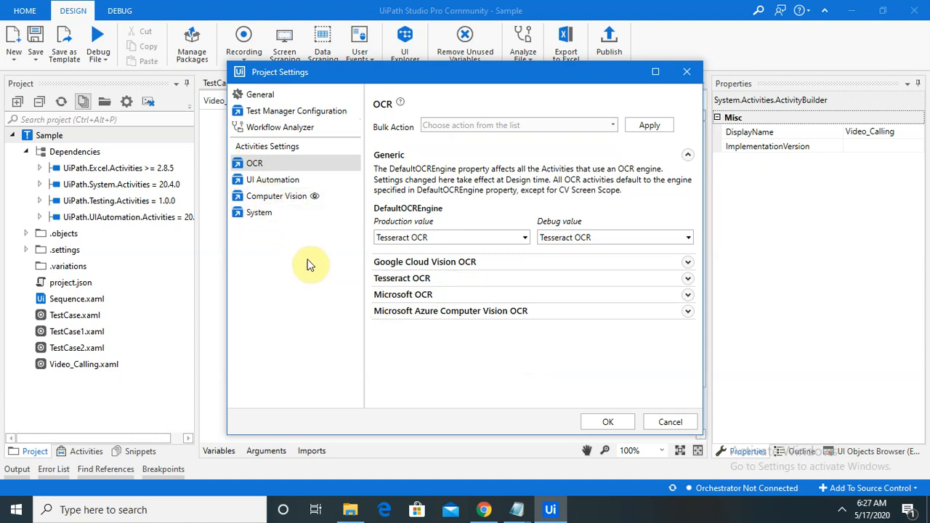
{"action": "left_click", "coordinate": [668, 422]}
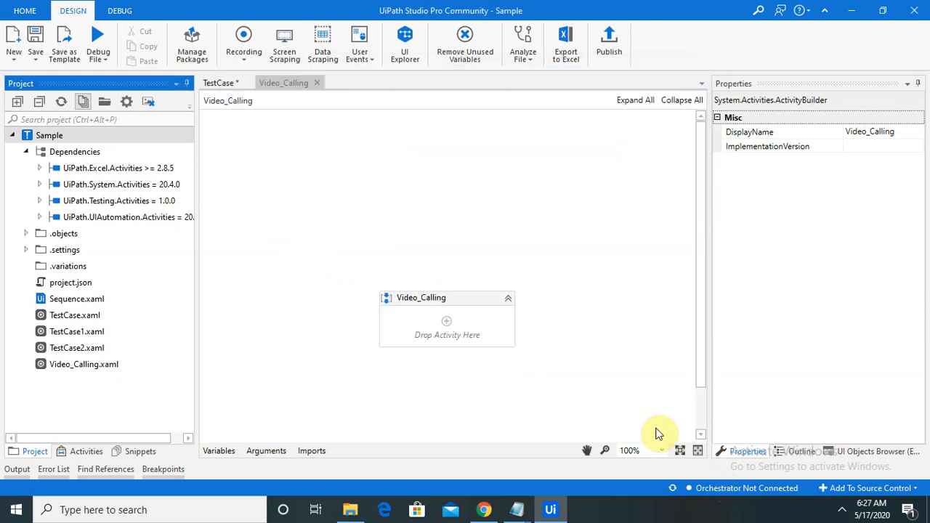
Add a new folder named VideoCalling to the Sample project
{"action": "right_click", "coordinate": [56, 141]}
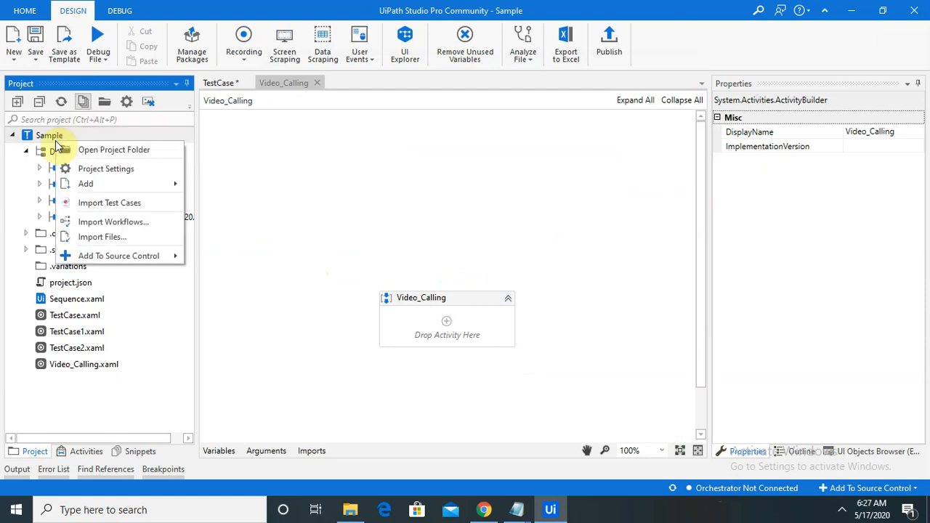
{"action": "mouse_move", "coordinate": [114, 188]}
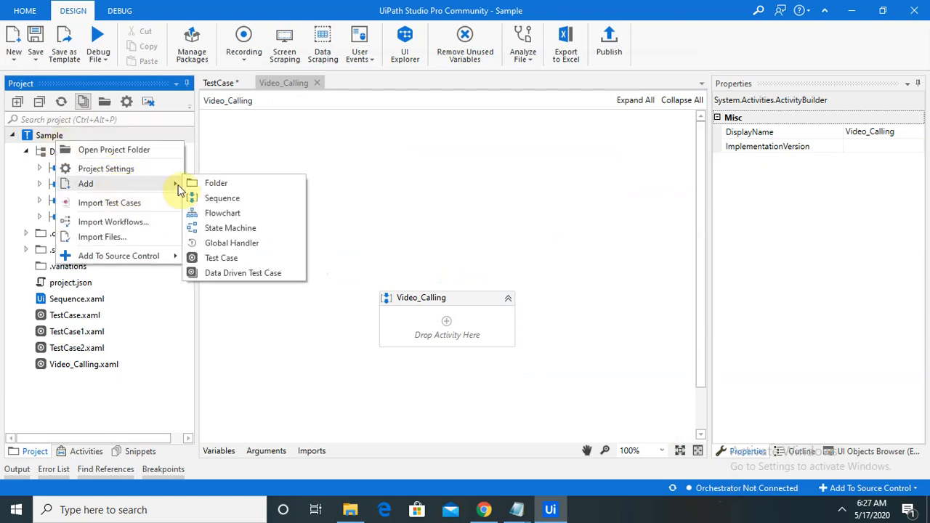
{"action": "left_click", "coordinate": [214, 183]}
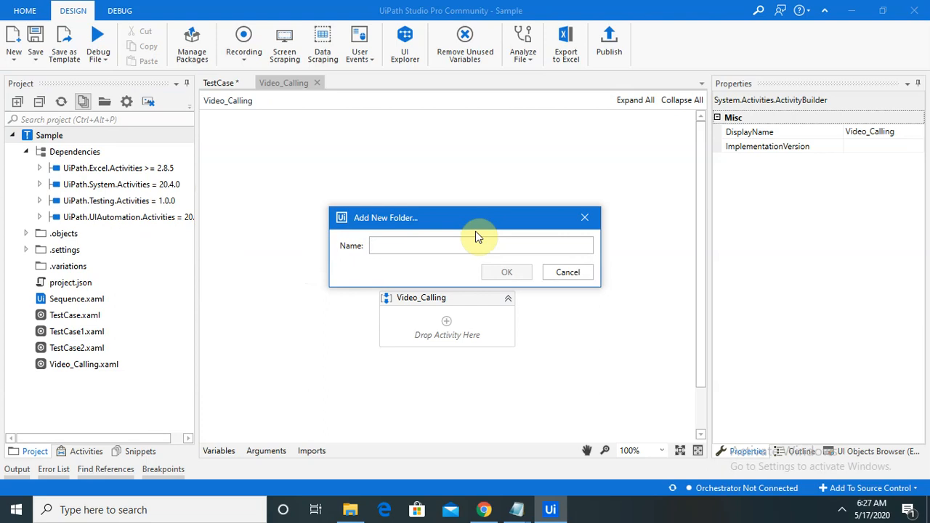
{"action": "type", "text": "VideoCalling"}
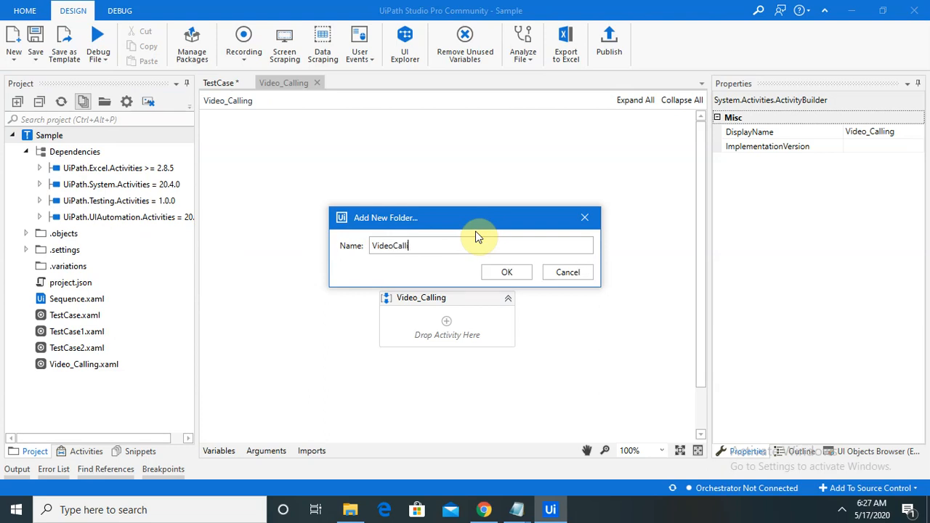
{"action": "left_click", "coordinate": [506, 274]}
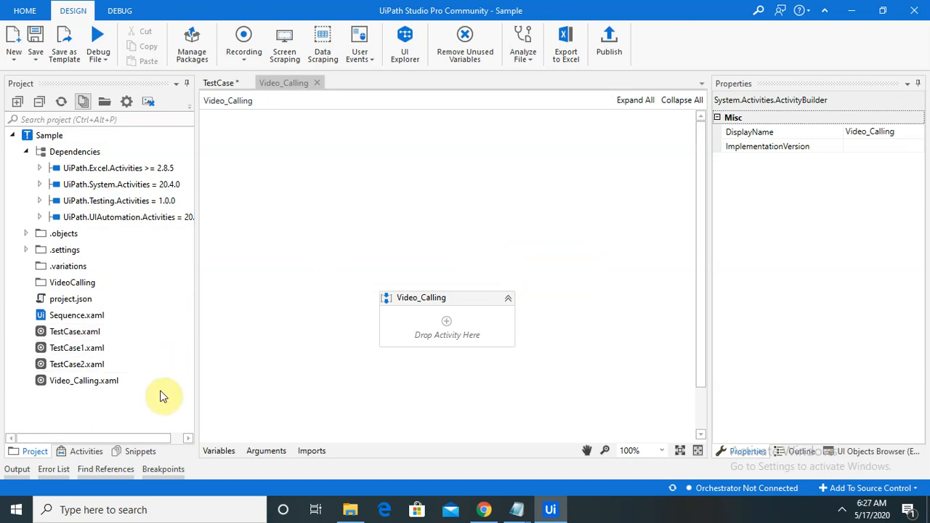
Move Video_Calling.xaml into the VideoCalling folder and expand the folder to show the file
{"action": "left_click", "coordinate": [61, 284]}
{"action": "left_click", "coordinate": [78, 385]}
{"action": "left_click_drag", "start_coordinate": [80, 283], "coordinate": [81, 286]}
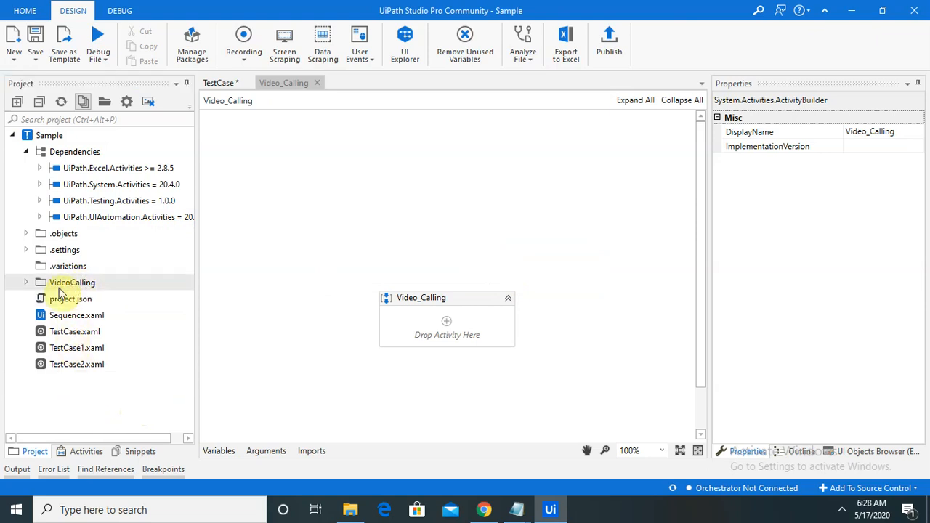
{"action": "left_click", "coordinate": [25, 283]}
{"action": "left_click", "coordinate": [81, 304]}
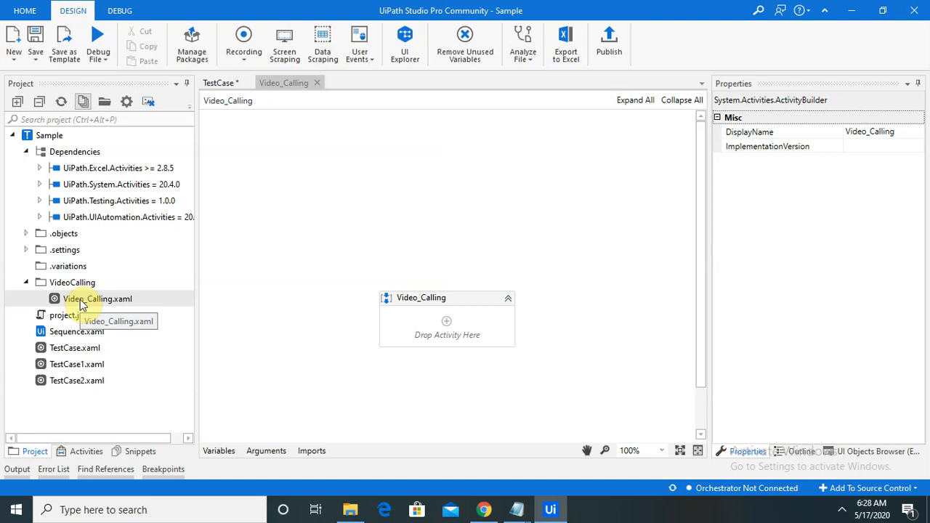
Create a flowchart named Single_Video_Calling in the Sample project and move its file into the VideoCalling folder
{"action": "left_click", "coordinate": [50, 136]}
{"action": "right_click", "coordinate": [51, 139]}
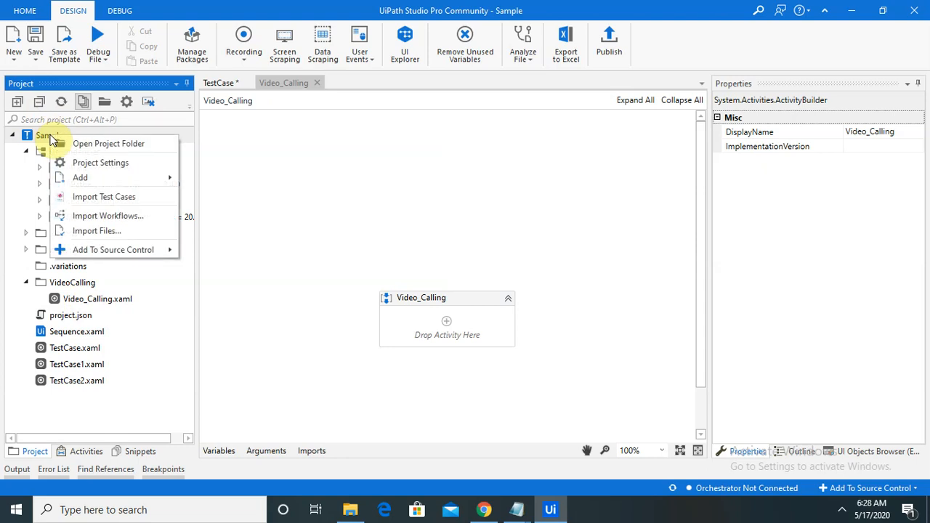
{"action": "mouse_move", "coordinate": [93, 182]}
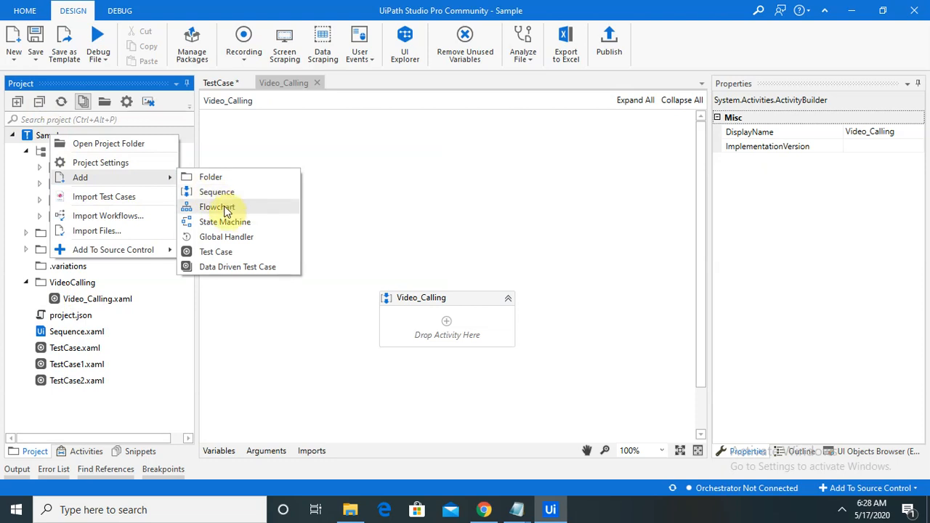
{"action": "left_click", "coordinate": [227, 207]}
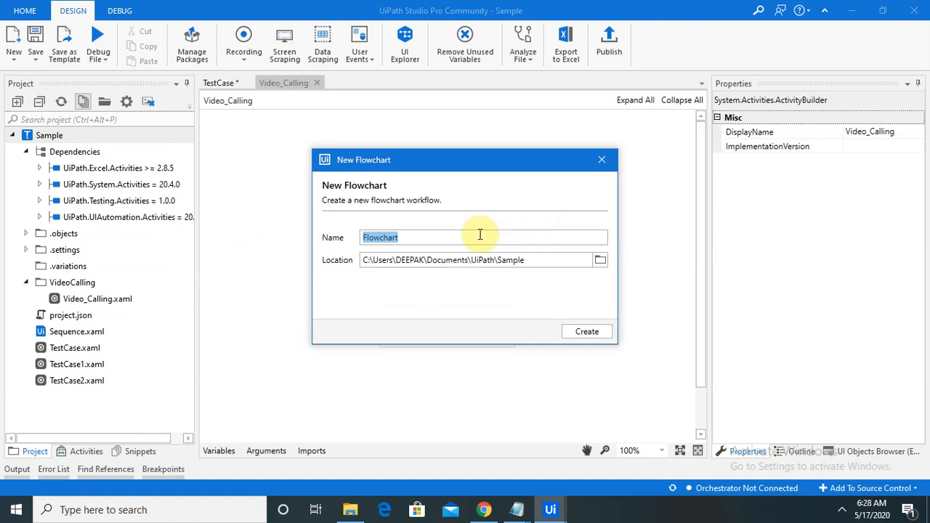
{"action": "type", "text": "S"}
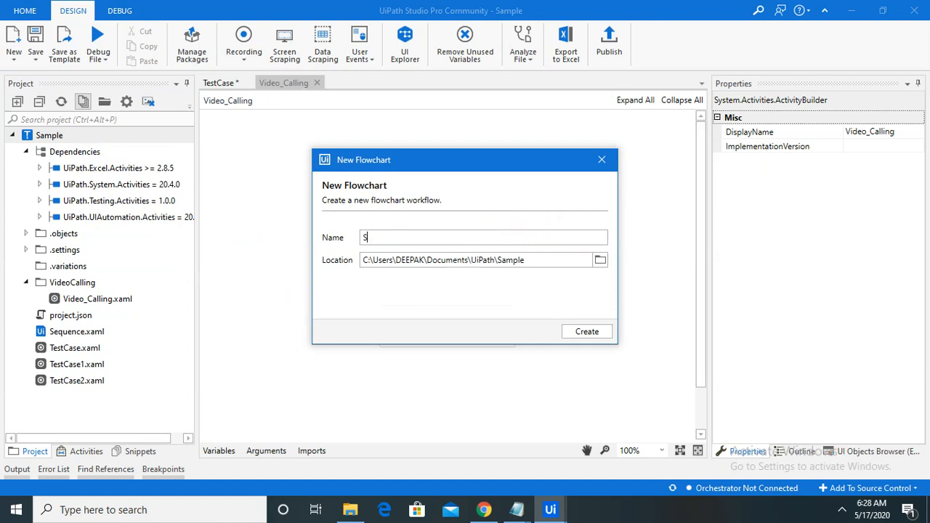
{"action": "type", "text": "ingle_Video_Calling"}
{"action": "key", "text": "Return"}
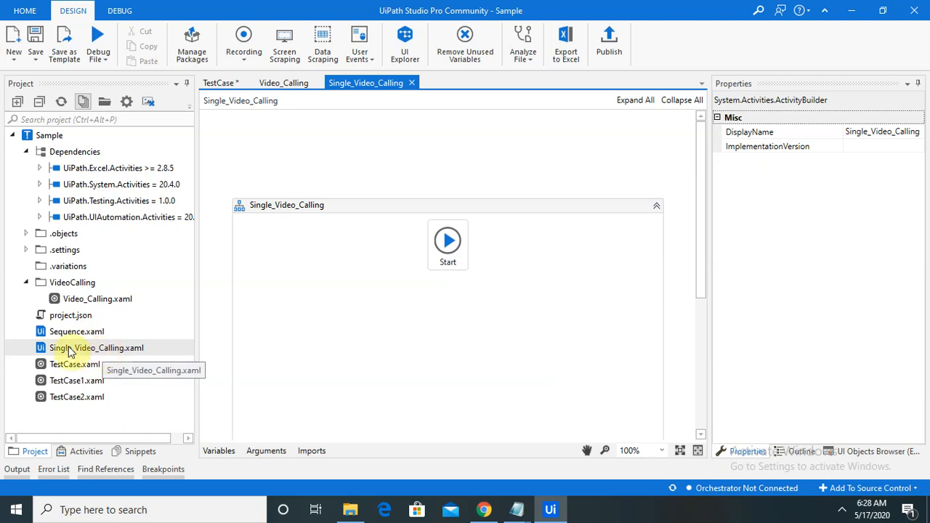
{"action": "left_click", "coordinate": [81, 350]}
{"action": "left_click_drag", "start_coordinate": [70, 302], "coordinate": [81, 297]}
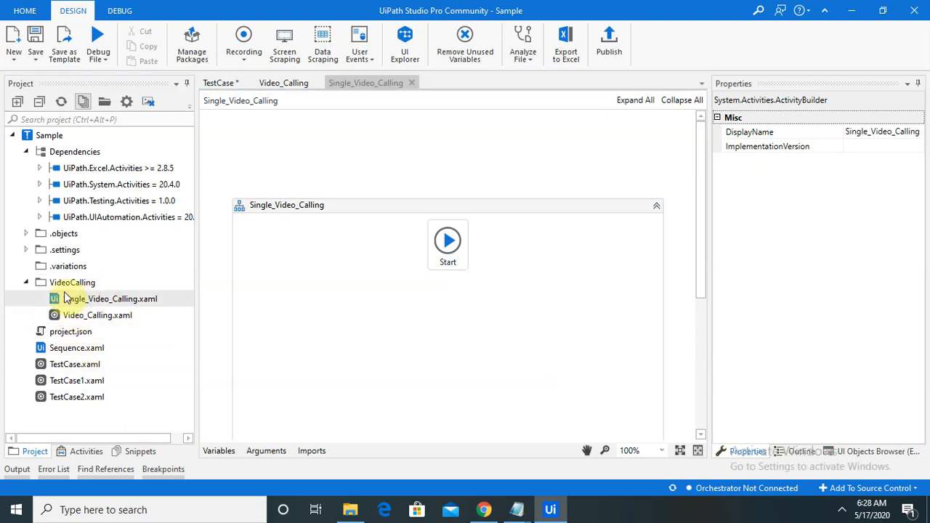
Convert Single_Video_Calling.xaml to a test case and then back to a workflow
{"action": "right_click", "coordinate": [122, 297]}
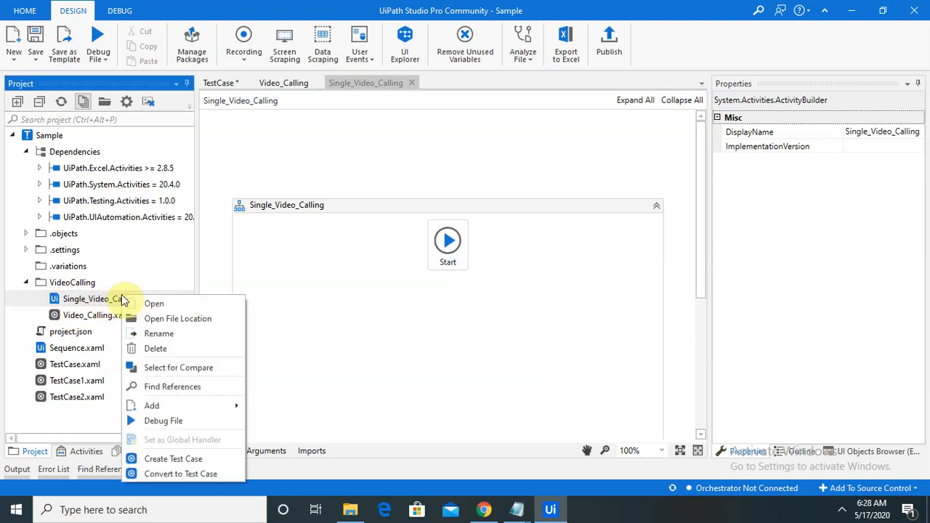
{"action": "left_click", "coordinate": [195, 473]}
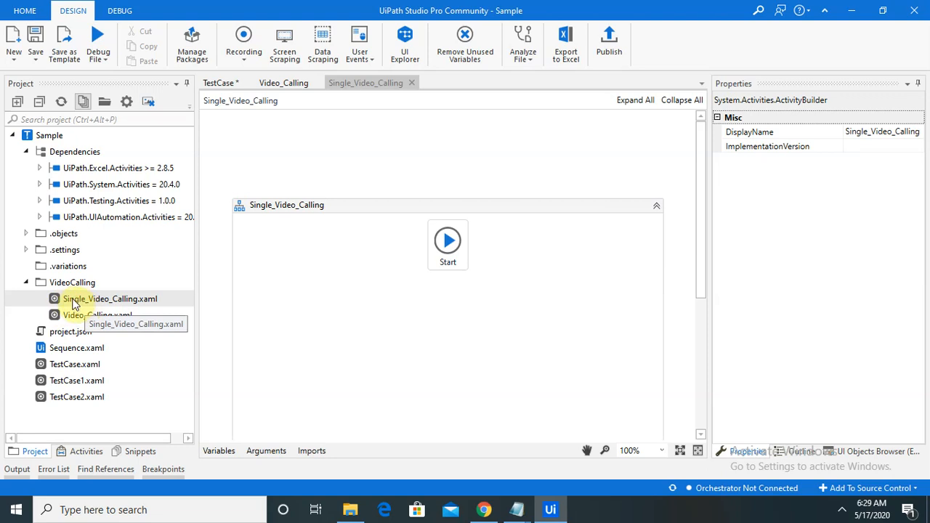
{"action": "left_click", "coordinate": [73, 303]}
{"action": "right_click", "coordinate": [73, 304]}
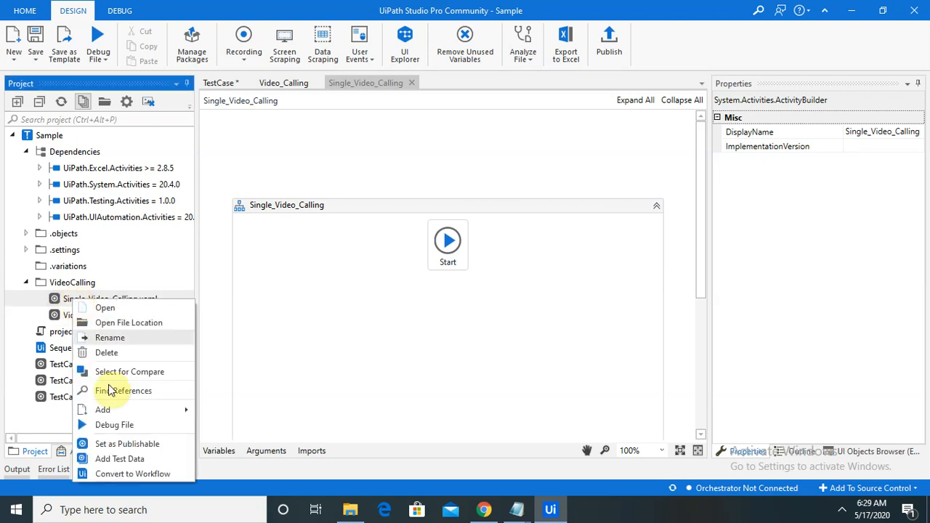
{"action": "left_click", "coordinate": [137, 473]}
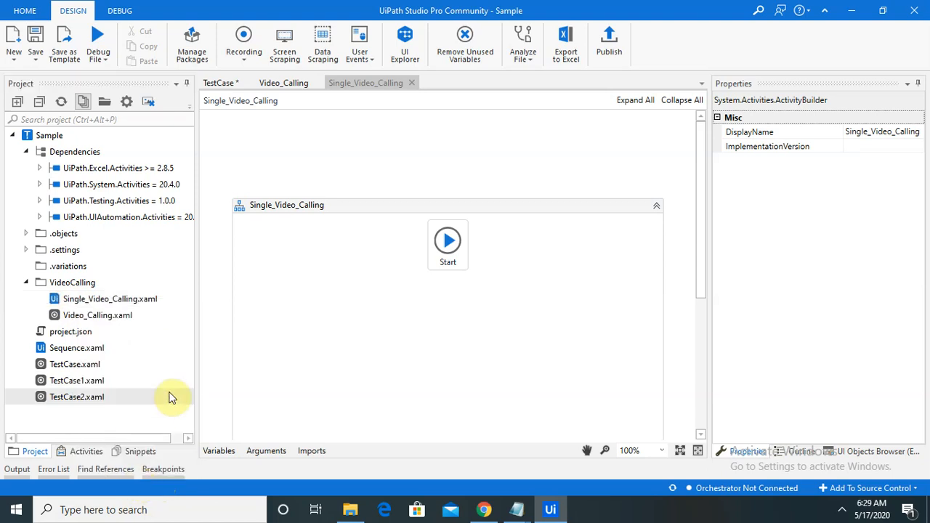
Delete Single_Video_Calling.xaml from the VideoCalling folder
{"action": "right_click", "coordinate": [124, 300]}
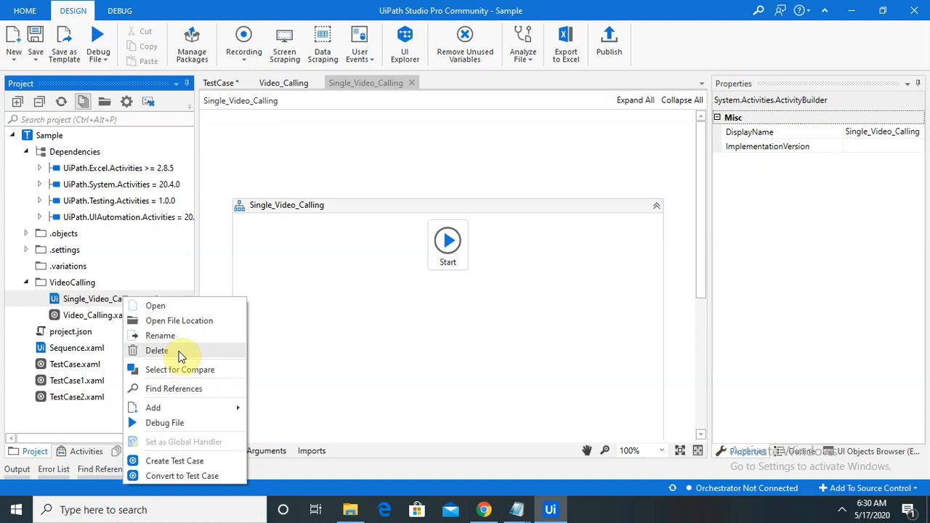
{"action": "left_click", "coordinate": [181, 355]}
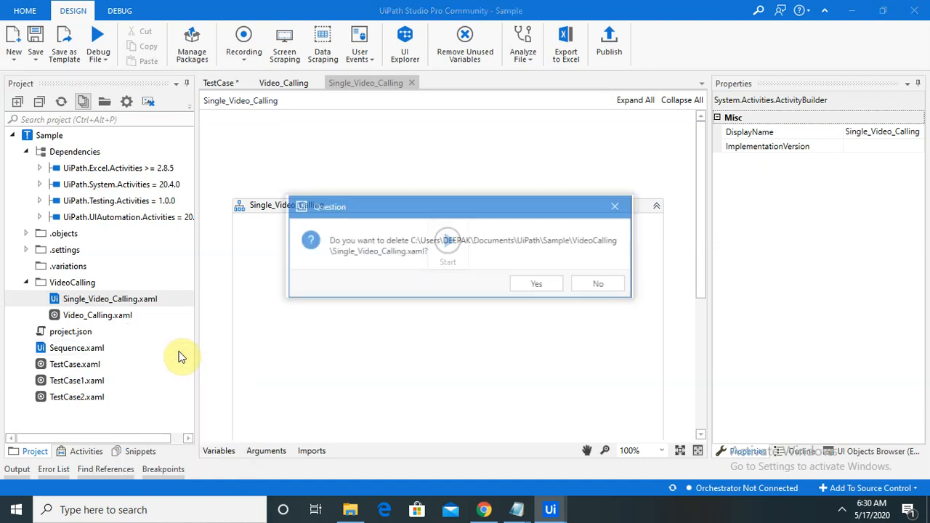
{"action": "left_click", "coordinate": [536, 286]}
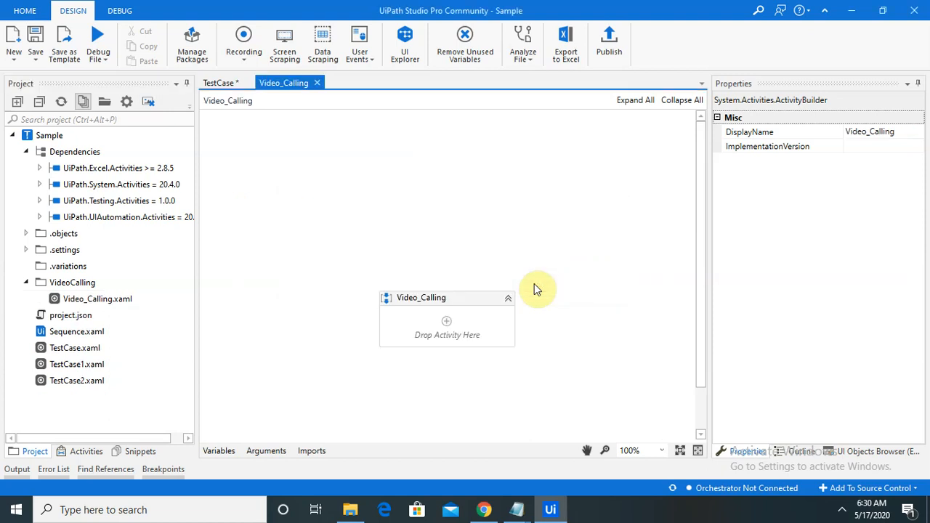
Try to create a data driven test case in the VideoCalling folder, browsing for an Excel variation file, and cancel the import
{"action": "left_click", "coordinate": [85, 285]}
{"action": "right_click", "coordinate": [86, 286]}
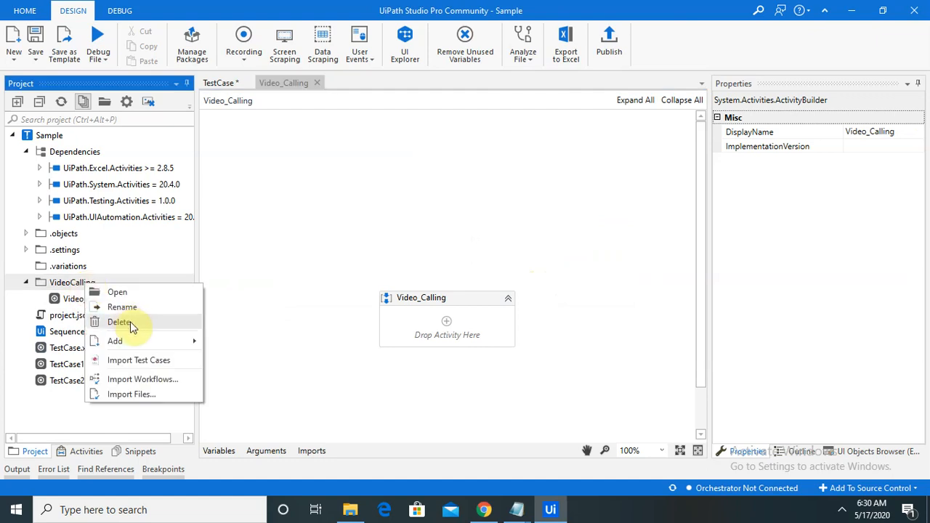
{"action": "mouse_move", "coordinate": [144, 342]}
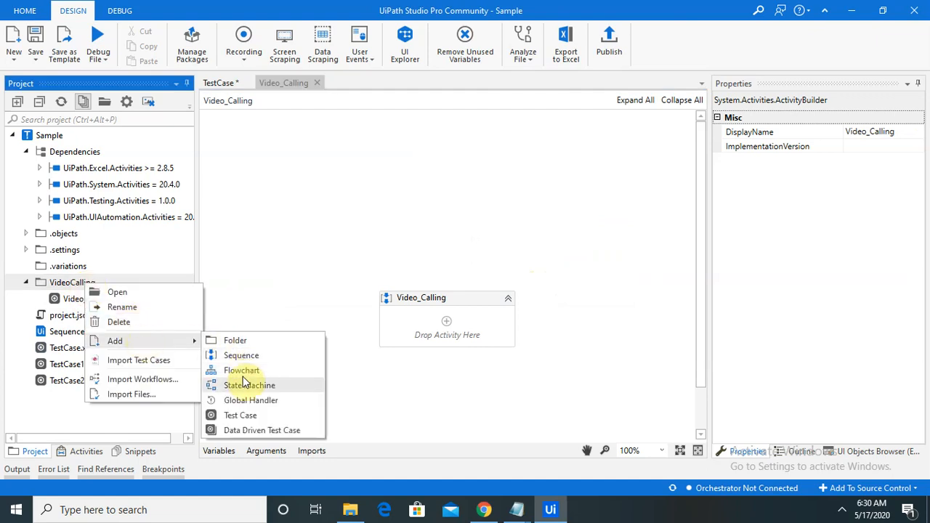
{"action": "left_click", "coordinate": [270, 431]}
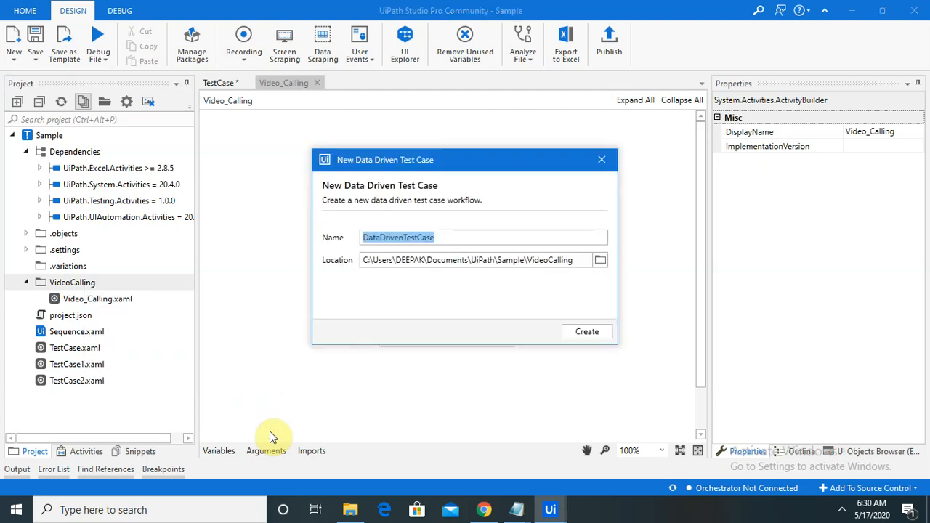
{"action": "left_click", "coordinate": [583, 334]}
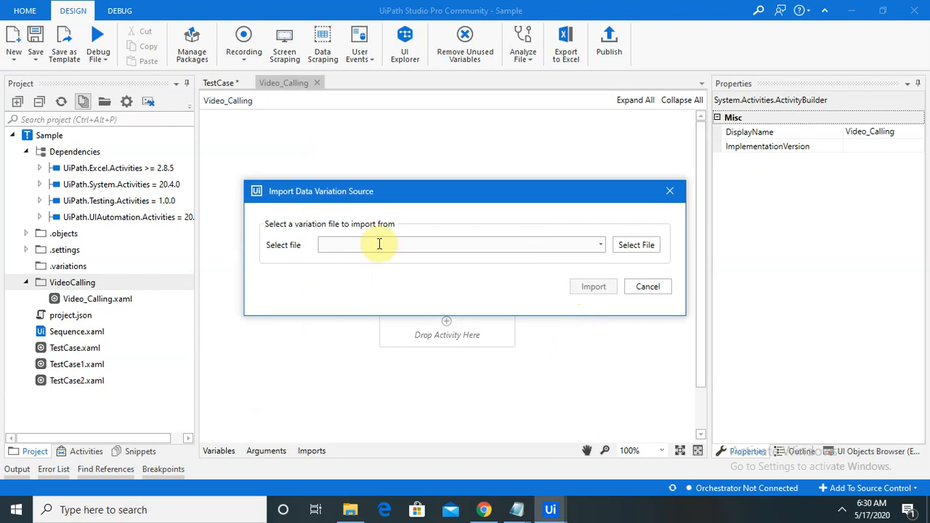
{"action": "left_click", "coordinate": [634, 249]}
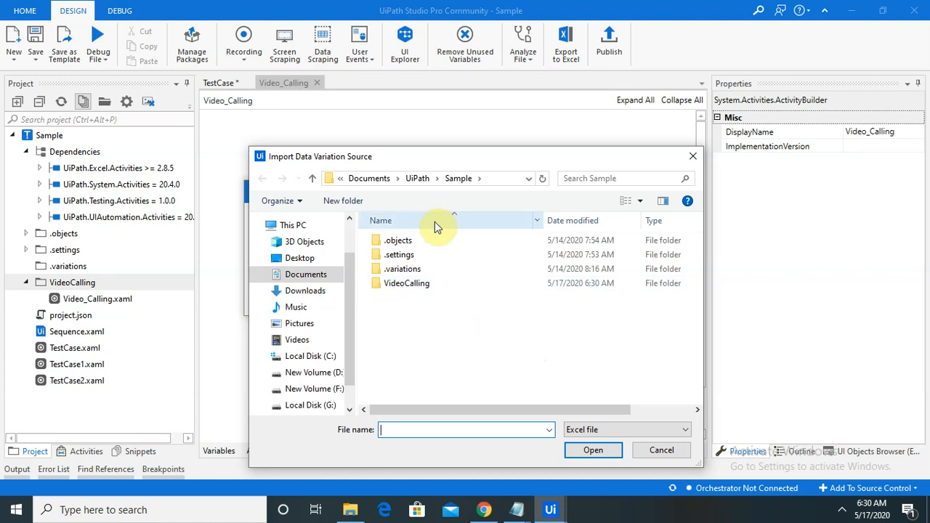
{"action": "left_click", "coordinate": [661, 449]}
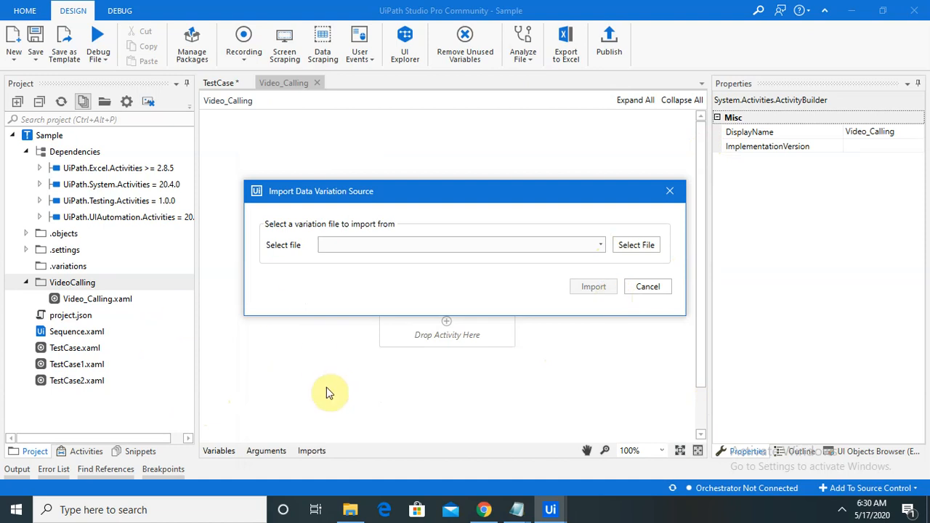
{"action": "left_click", "coordinate": [652, 291]}
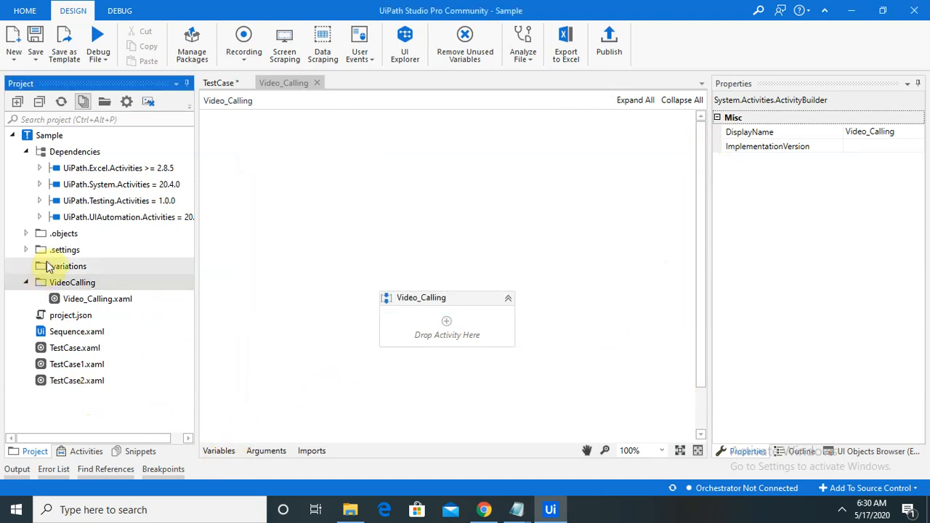
{"action": "right_click", "coordinate": [58, 296]}
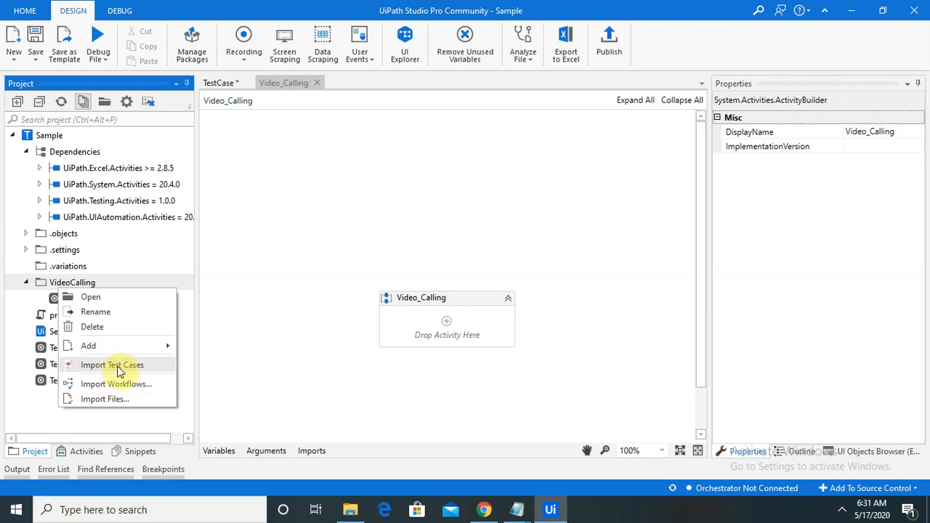
{"action": "left_click", "coordinate": [119, 367]}
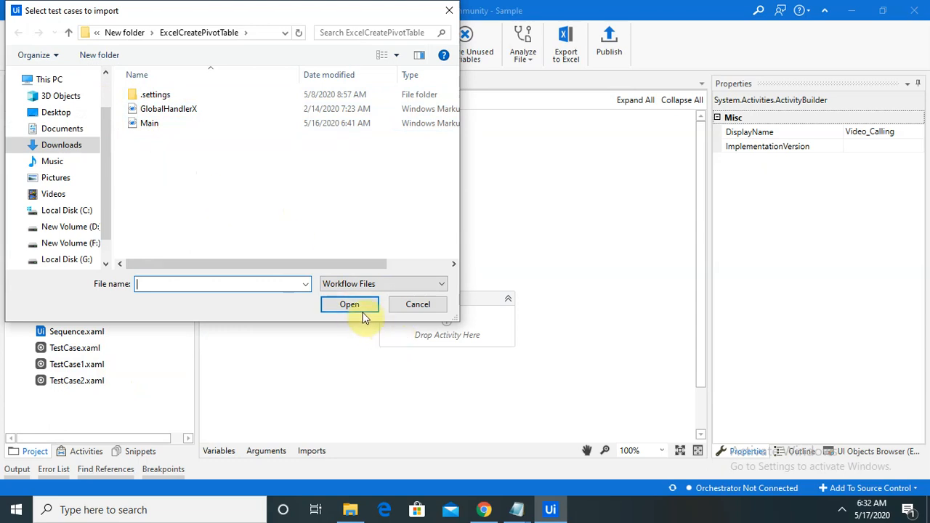
{"action": "left_click", "coordinate": [420, 306]}
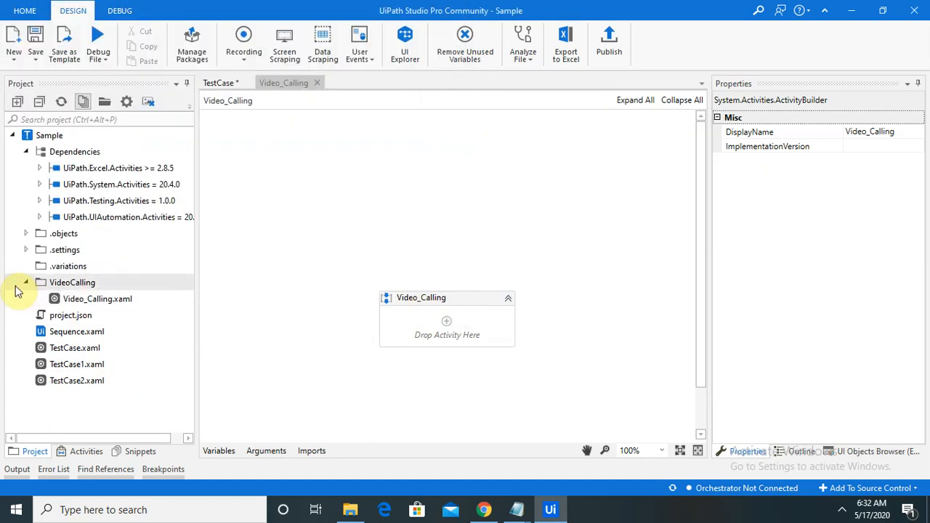
Examine the available actions for the Sample project, its source control options, the UiPath.Excel.Activities dependency and the .objects folder
{"action": "right_click", "coordinate": [51, 138]}
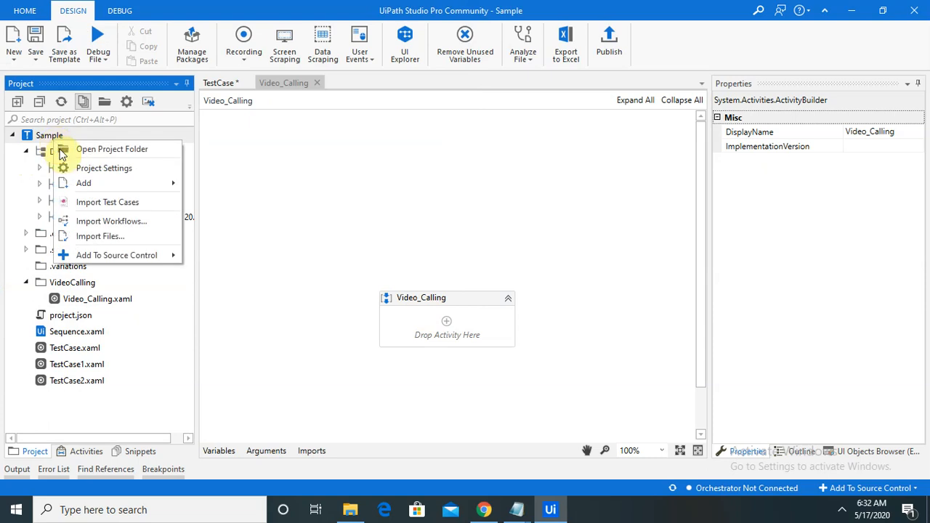
{"action": "mouse_move", "coordinate": [114, 188]}
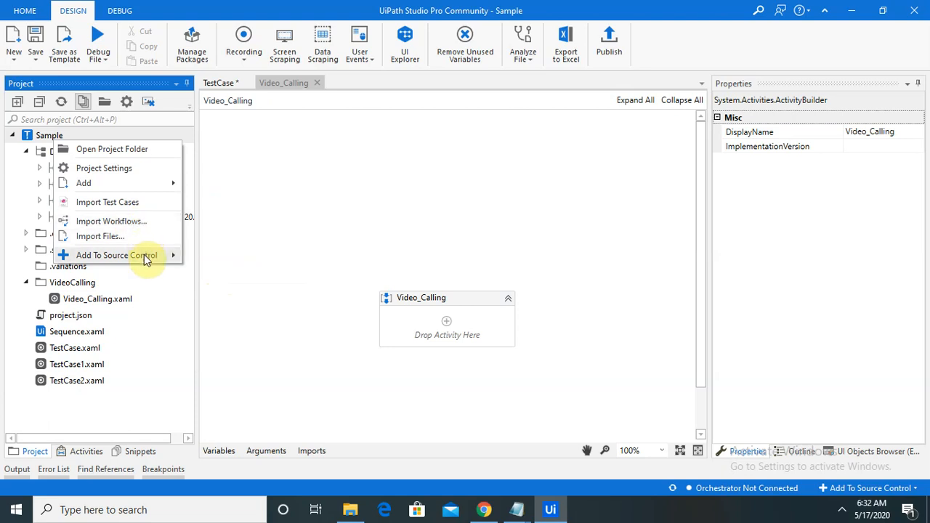
{"action": "mouse_move", "coordinate": [146, 258]}
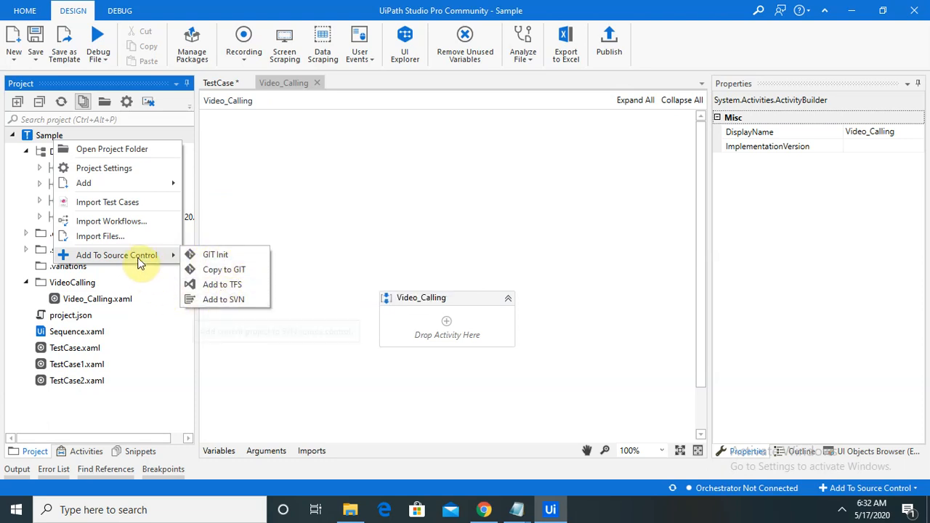
{"action": "left_click", "coordinate": [407, 195]}
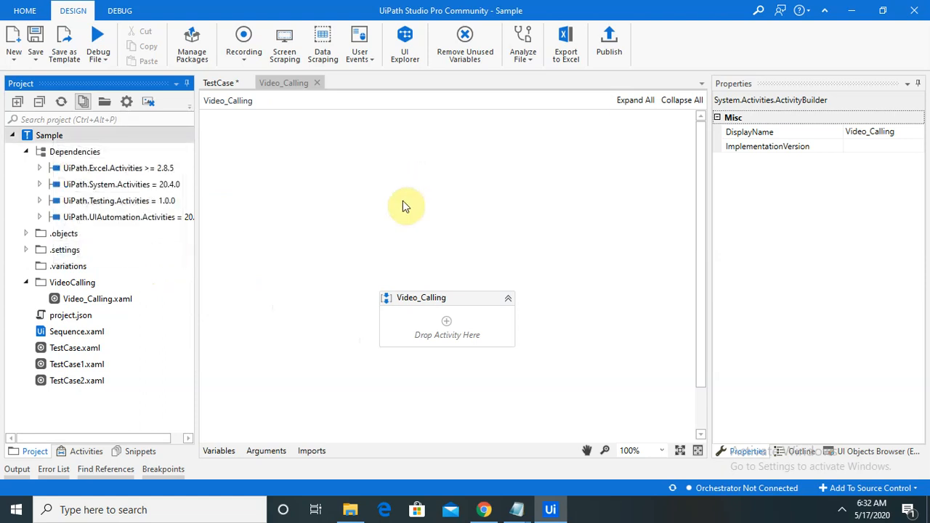
{"action": "left_click", "coordinate": [112, 171]}
{"action": "right_click", "coordinate": [112, 175]}
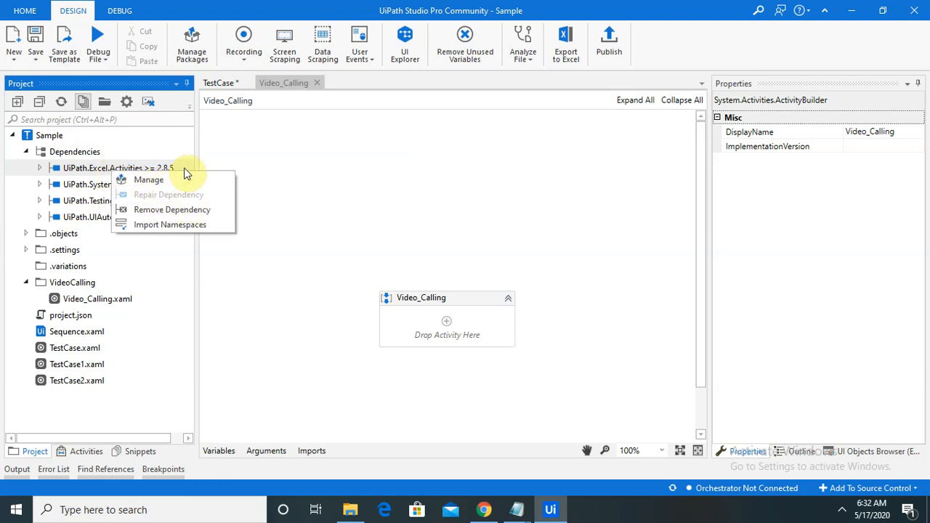
{"action": "left_click", "coordinate": [66, 238]}
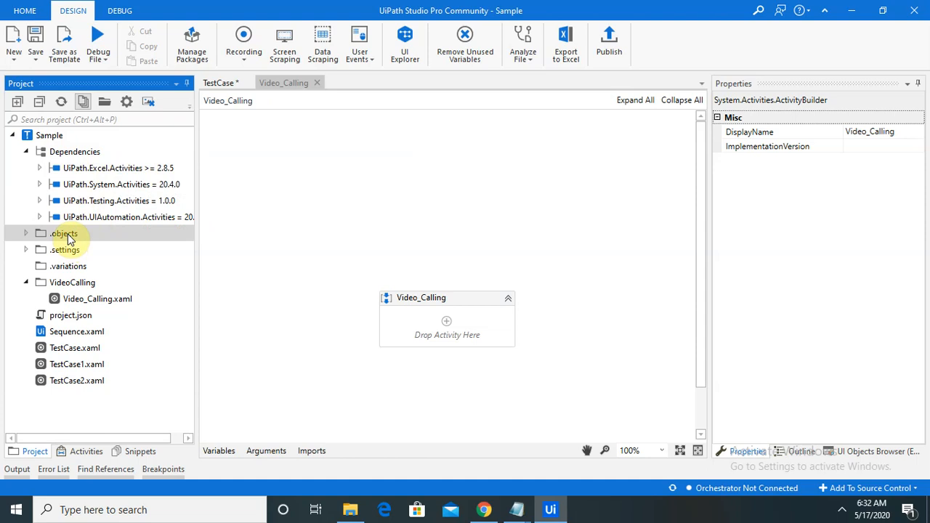
{"action": "right_click", "coordinate": [69, 240]}
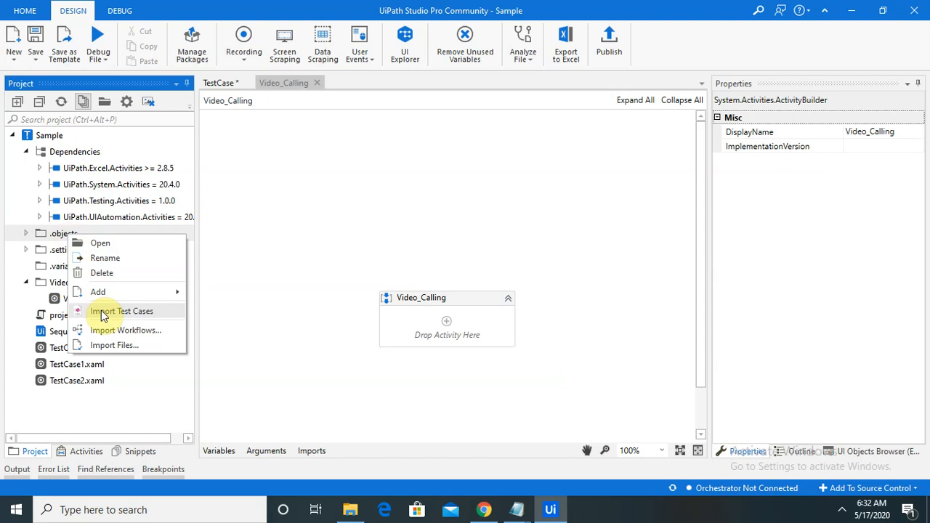
{"action": "mouse_move", "coordinate": [134, 289]}
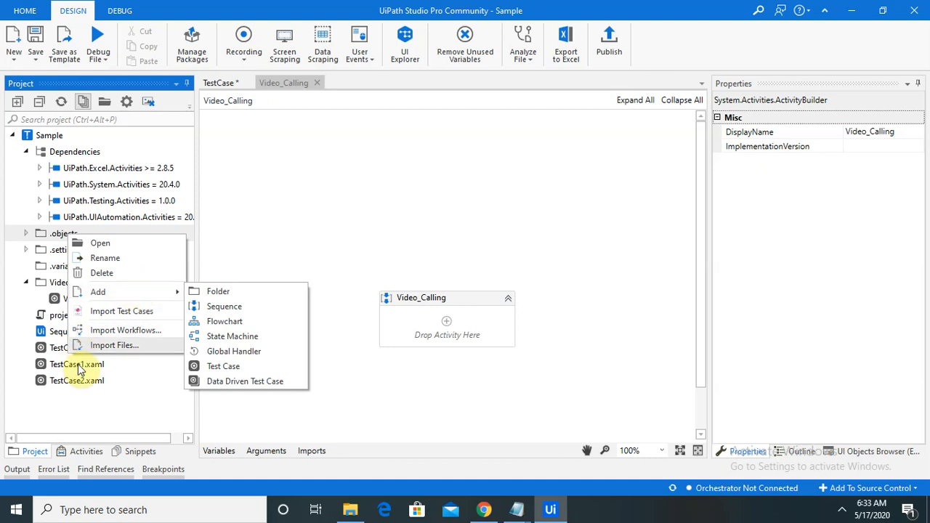
Examine the available Testing verification activities and the UI Automation activity categories
{"action": "left_click", "coordinate": [88, 452]}
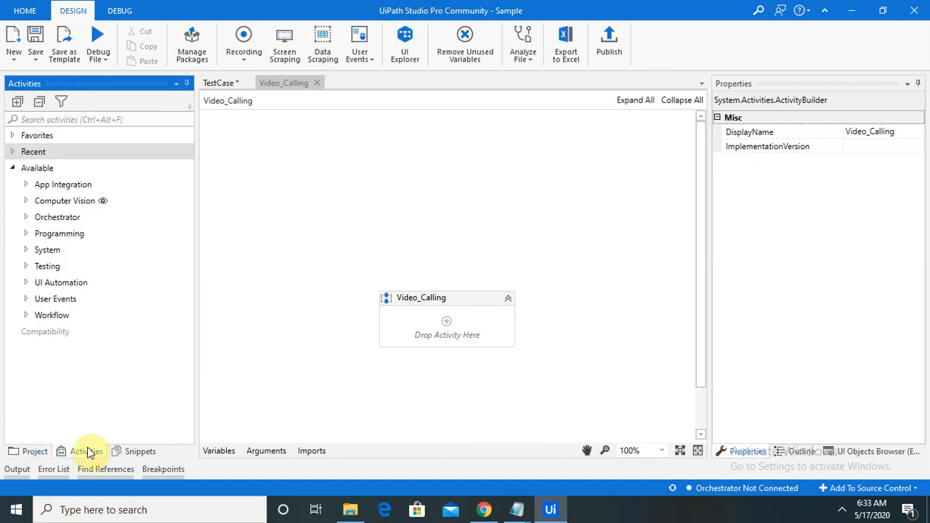
{"action": "left_click", "coordinate": [26, 267]}
{"action": "left_click", "coordinate": [39, 284]}
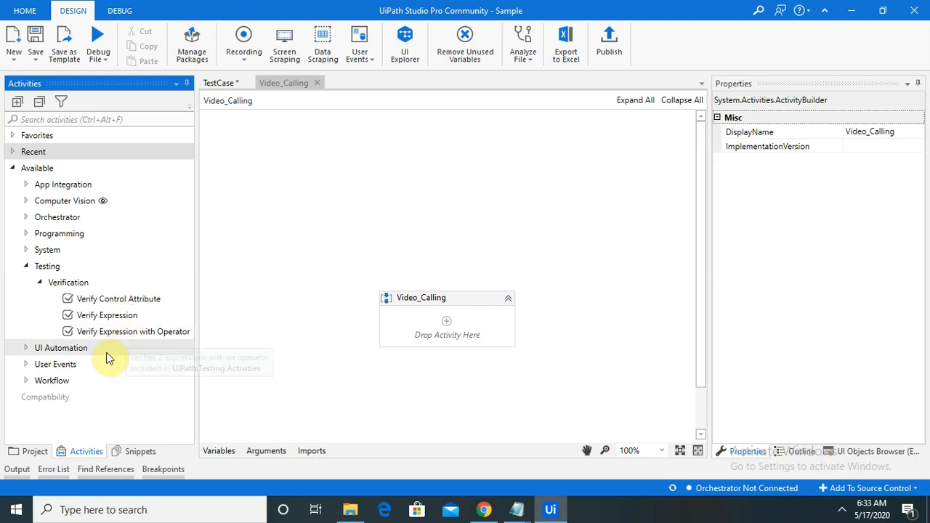
{"action": "left_click", "coordinate": [27, 349]}
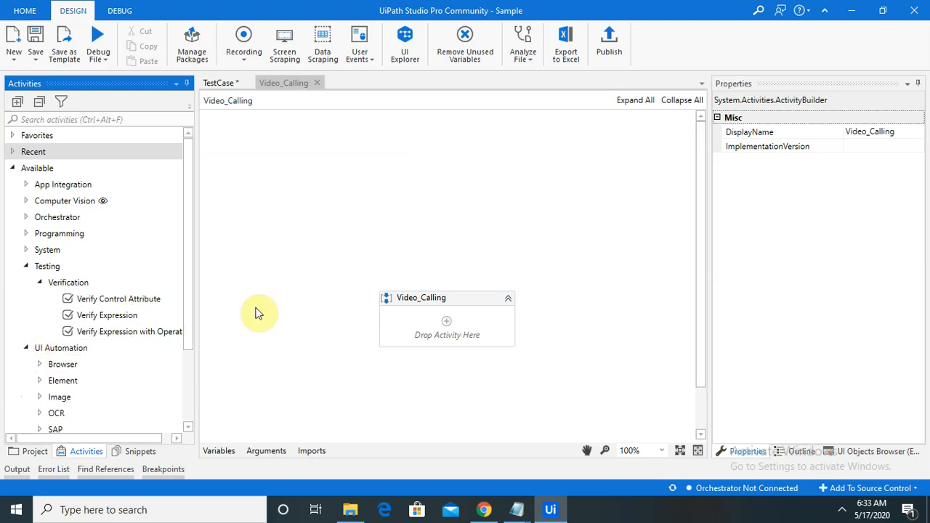
{"action": "left_click_drag", "start_coordinate": [187, 287], "coordinate": [189, 366]}
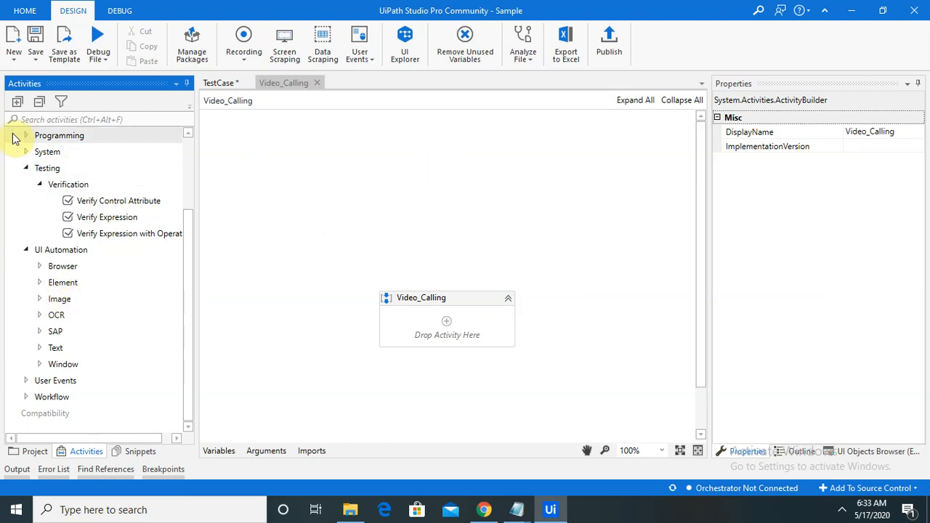
Set TestCase.xaml in the Sample project as publishable
{"action": "left_click", "coordinate": [31, 451]}
{"action": "left_click", "coordinate": [78, 349]}
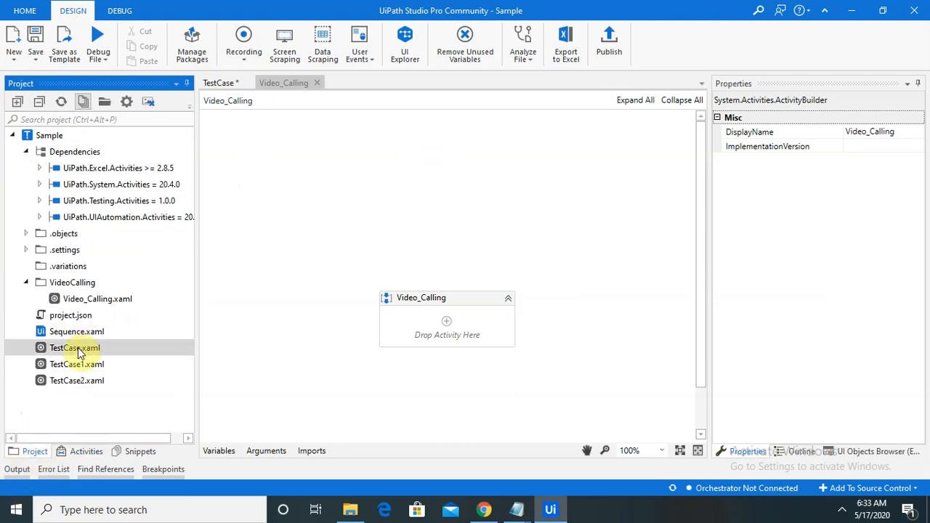
{"action": "right_click", "coordinate": [79, 348]}
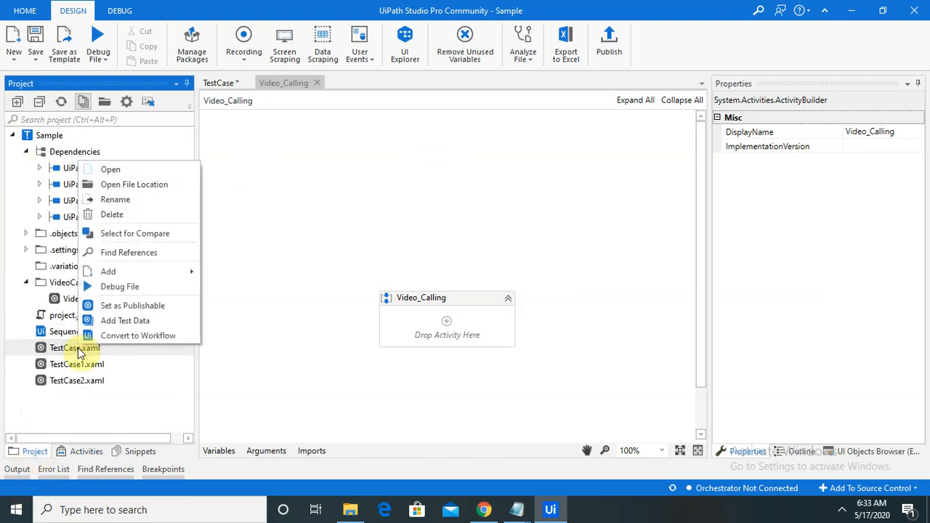
{"action": "left_click", "coordinate": [138, 305]}
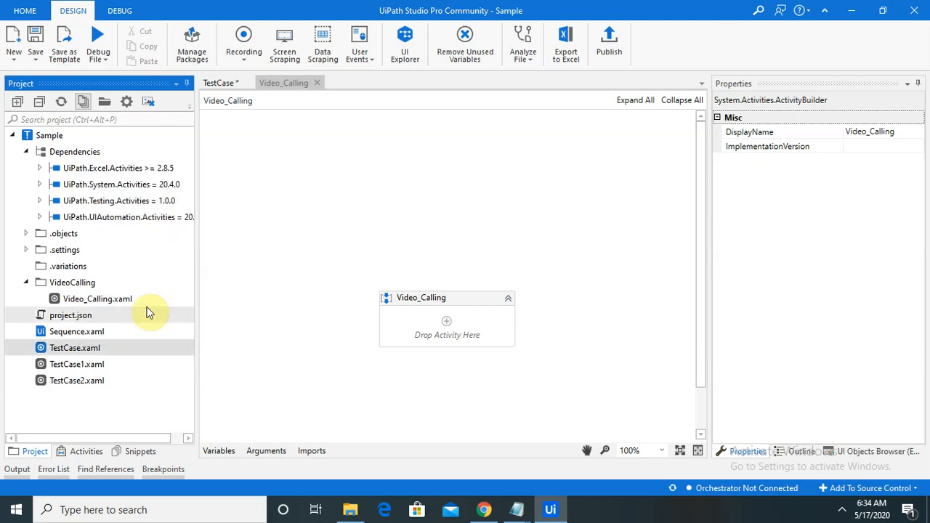
Examine the package properties for publishing the test cases without publishing, and the available actions and file types to add for TestCase.xaml
{"action": "right_click", "coordinate": [94, 352]}
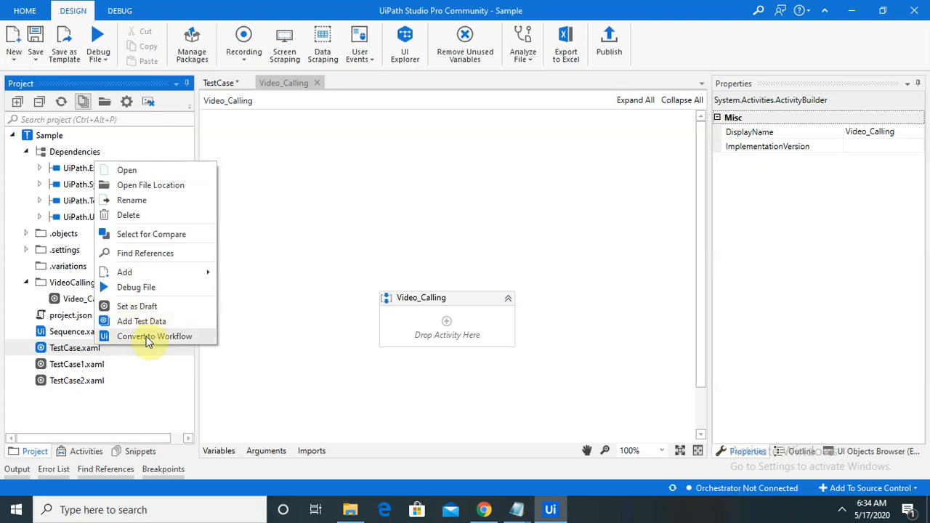
{"action": "left_click", "coordinate": [94, 347]}
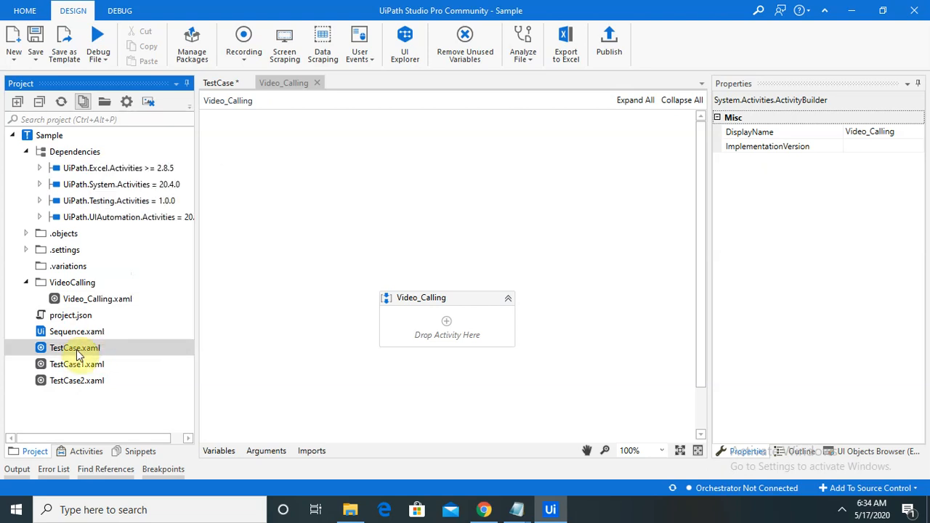
{"action": "left_click", "coordinate": [607, 54]}
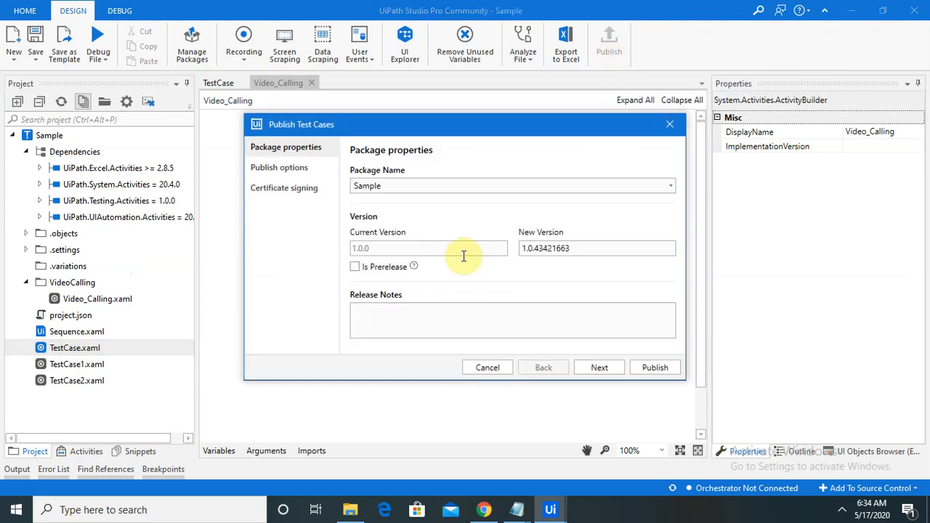
{"action": "left_click", "coordinate": [670, 125]}
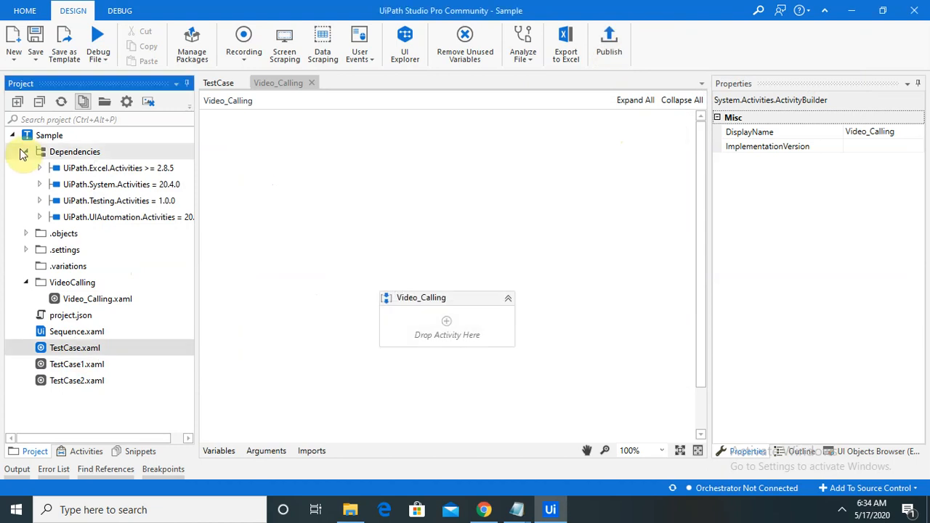
{"action": "right_click", "coordinate": [74, 353]}
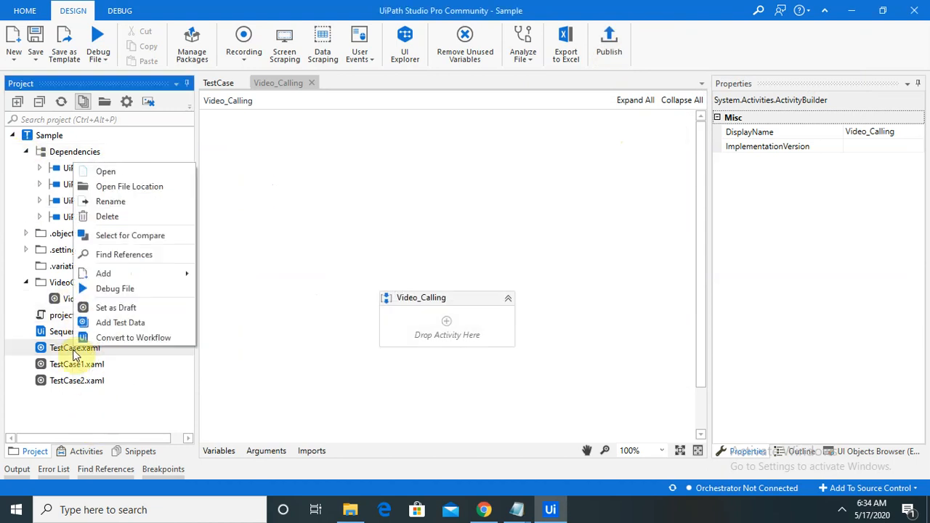
{"action": "mouse_move", "coordinate": [140, 276]}
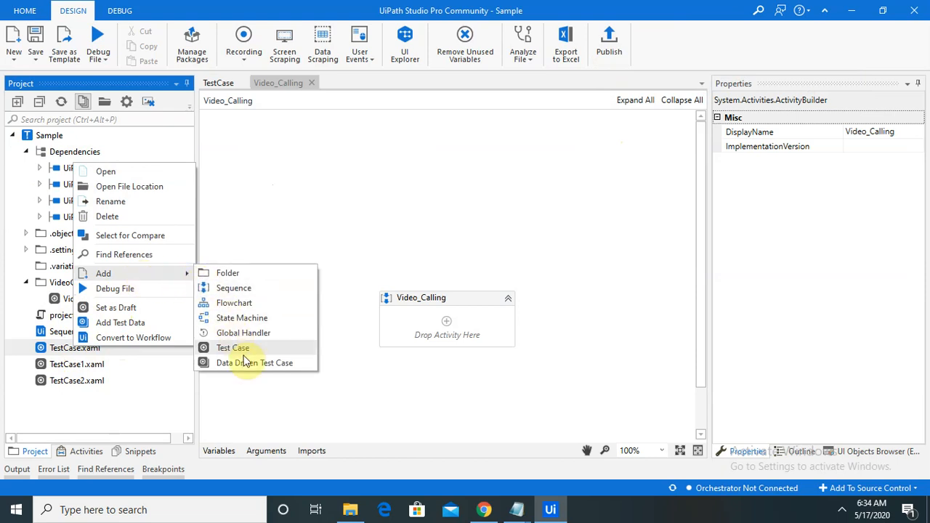
{"action": "left_click", "coordinate": [400, 139]}
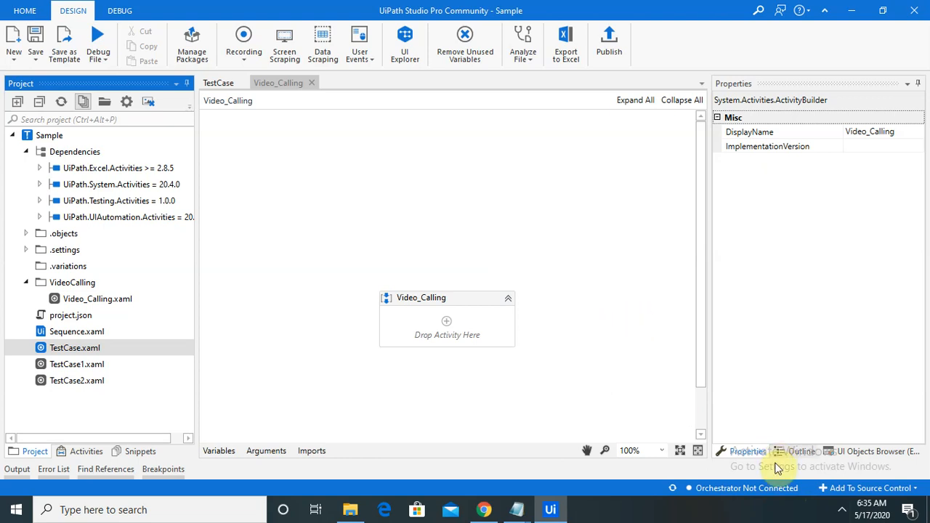
{"action": "left_click", "coordinate": [841, 510]}
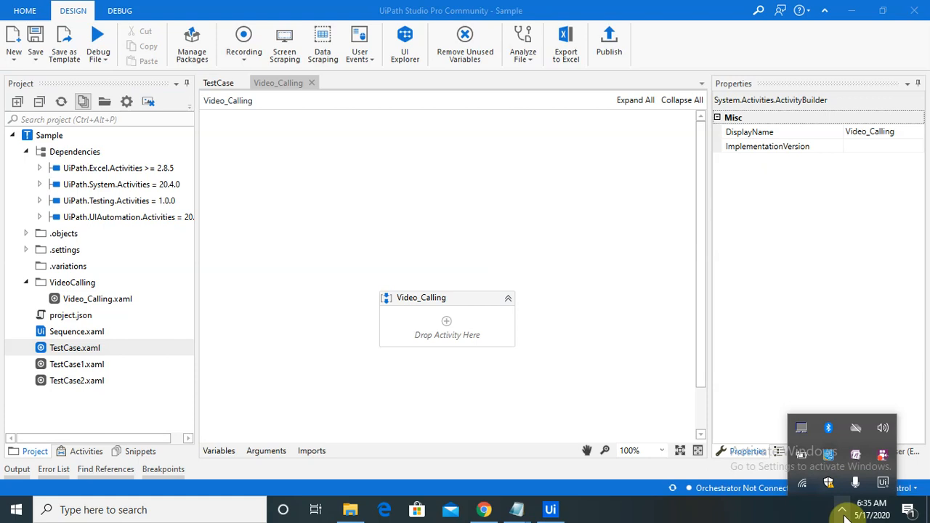
{"action": "left_click", "coordinate": [881, 458]}
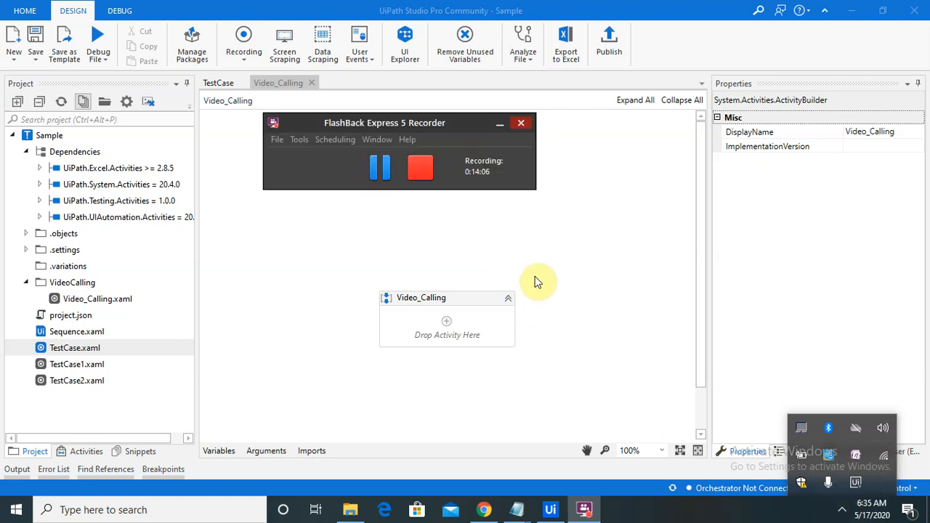
{"action": "left_click", "coordinate": [514, 245]}
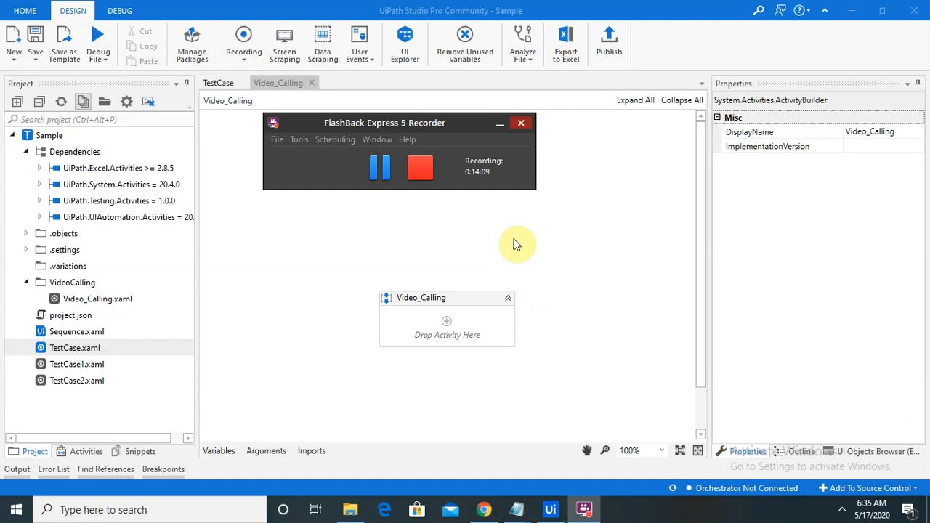